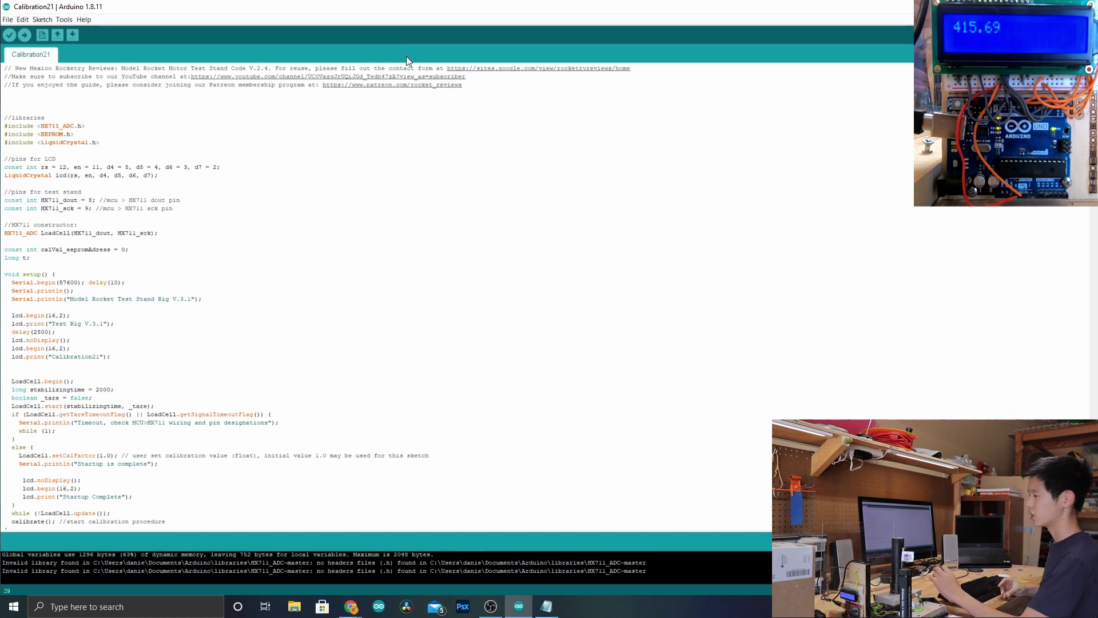
# Upload the Calibration21 sketch to the board and show its startup output on the COM5 Serial Monitor.
pyautogui.click(25, 35)
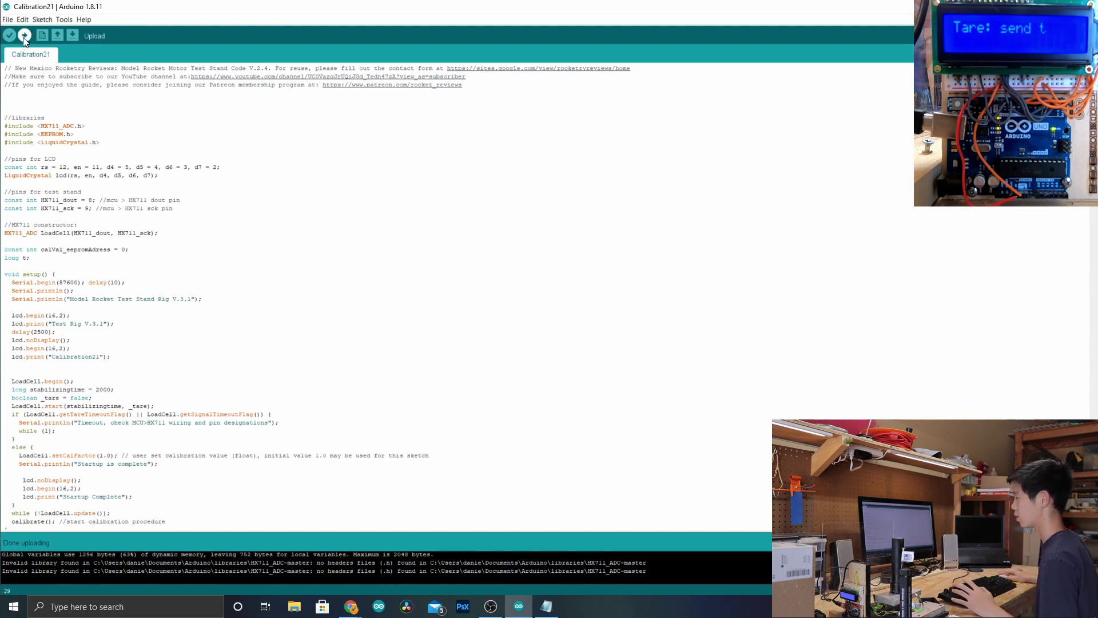
pyautogui.click(24, 35)
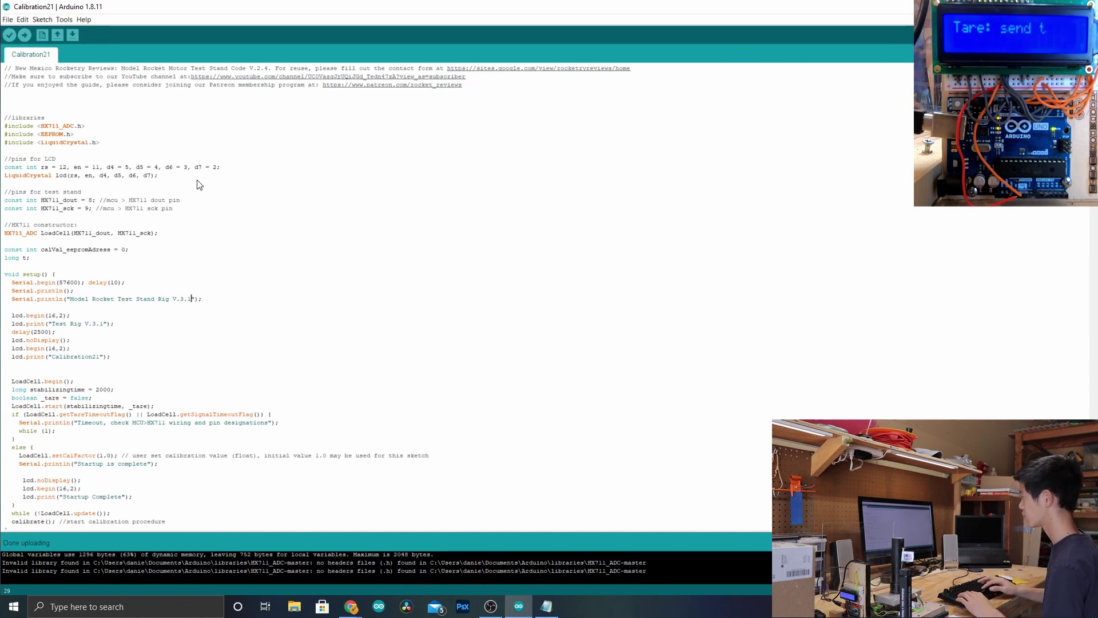
pyautogui.hotkey('ctrl', 'shift', 'm')
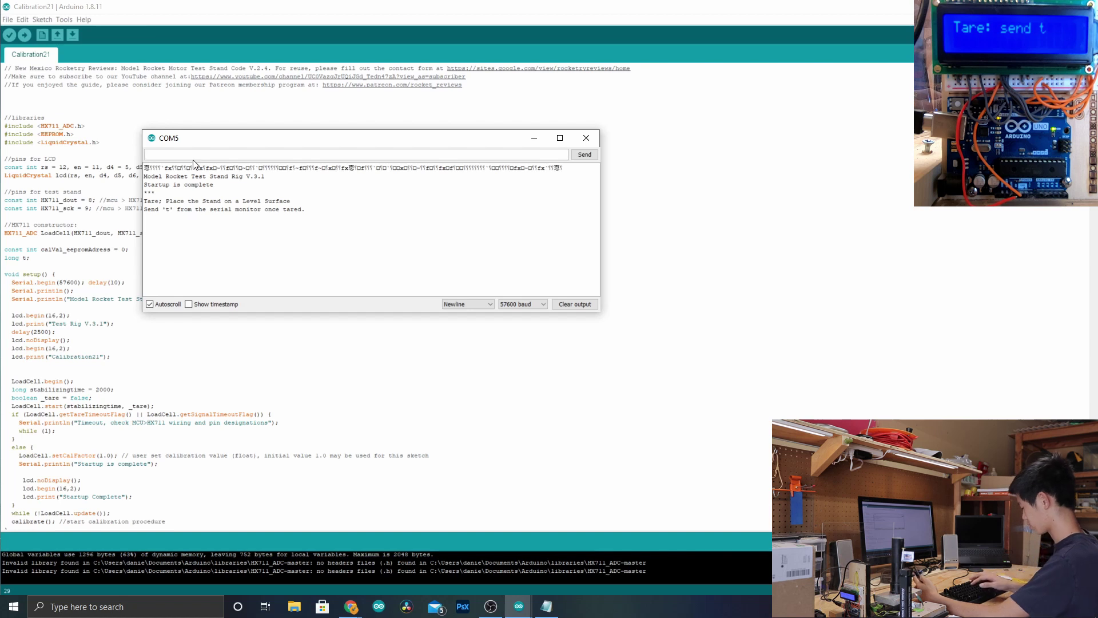
# Tare, calibrate with a 178 g known mass (factor 415.60), skip saving to EEPROM, and re-tare.
pyautogui.write('t')
pyautogui.press('Return')
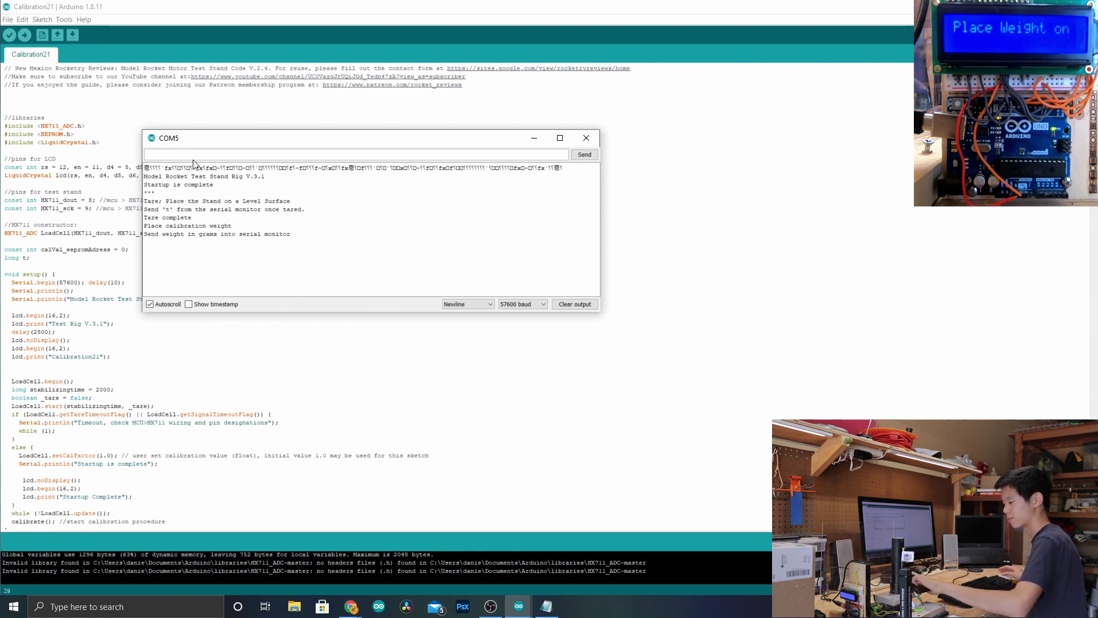
pyautogui.write('178')
pyautogui.press('Return')
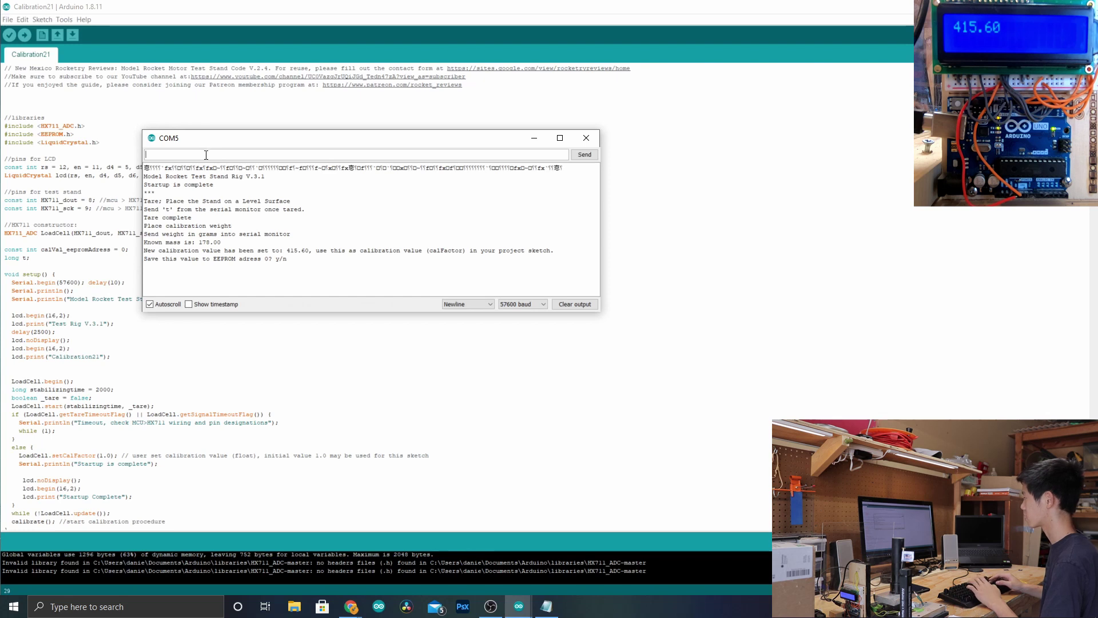
pyautogui.write('n')
pyautogui.press('Return')
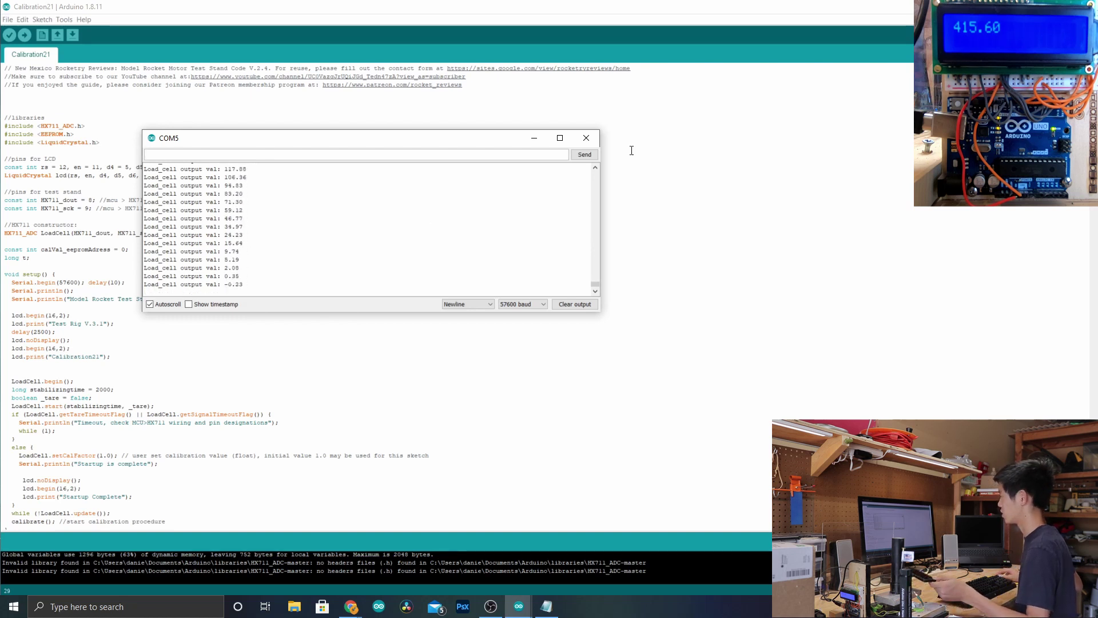
pyautogui.write('t')
pyautogui.press('Return')
# Close the serial monitor and open the Thrust_Stand sketch from recent files.
pyautogui.click(591, 139)
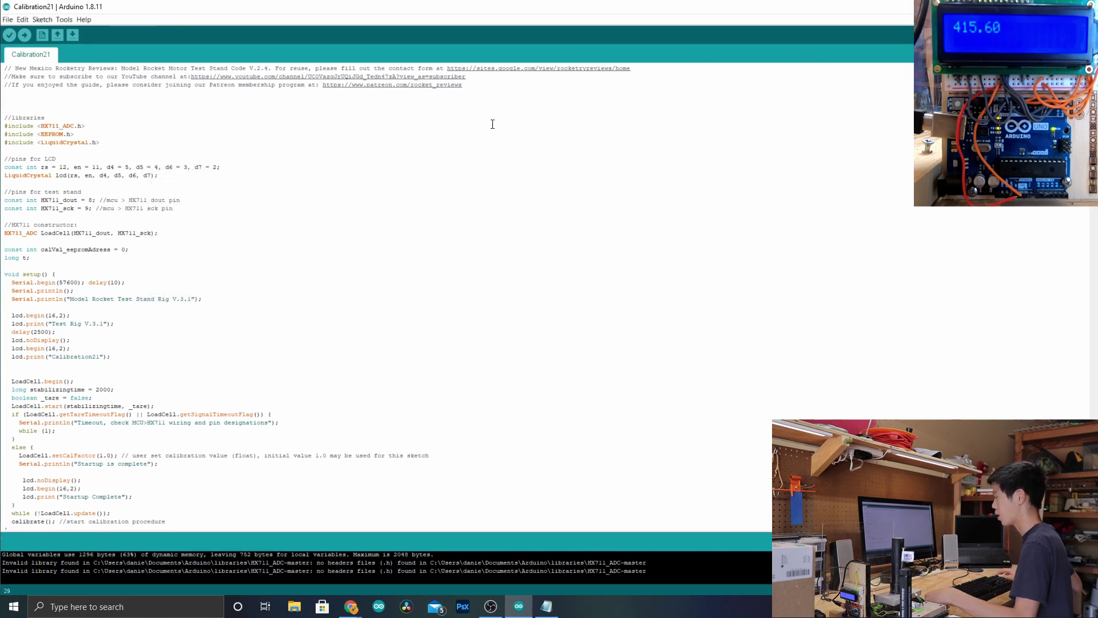
pyautogui.click(11, 19)
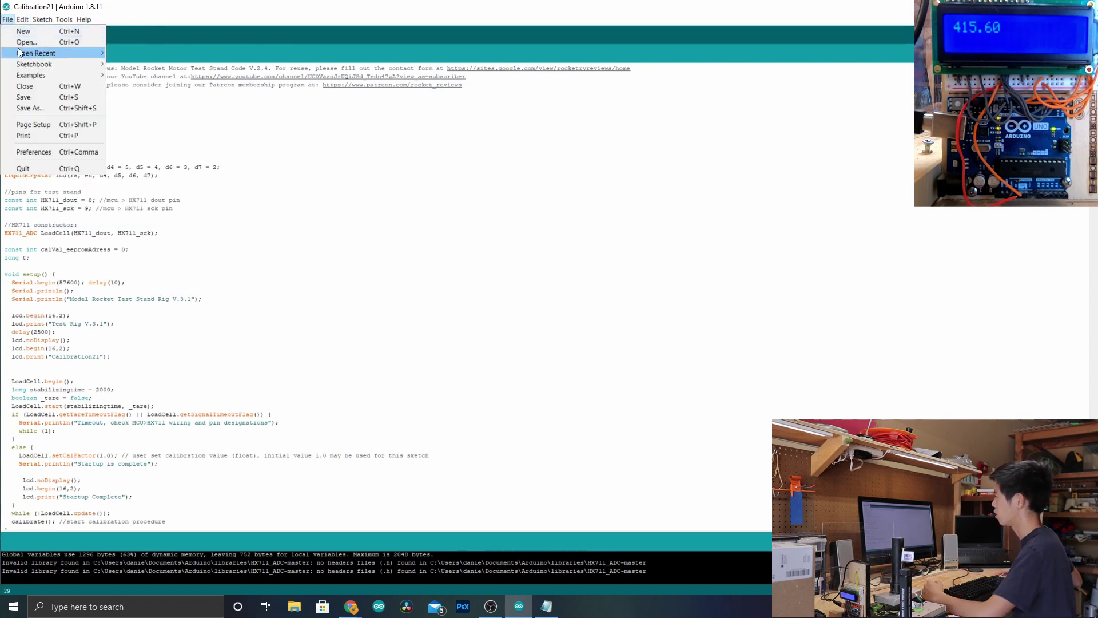
pyautogui.moveTo(21, 54)
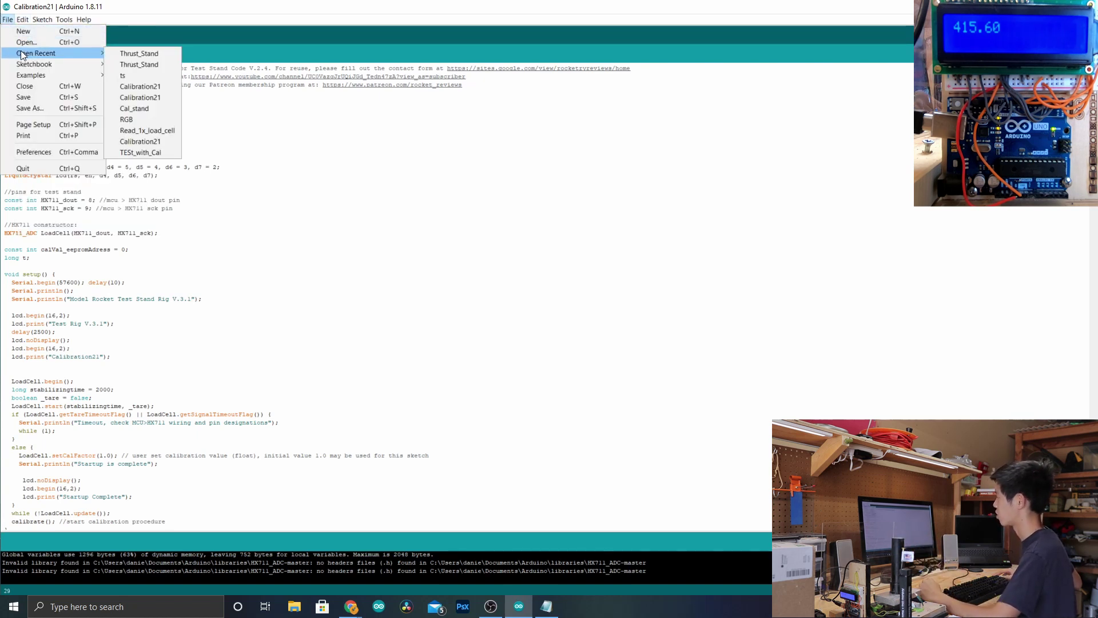
pyautogui.click(128, 60)
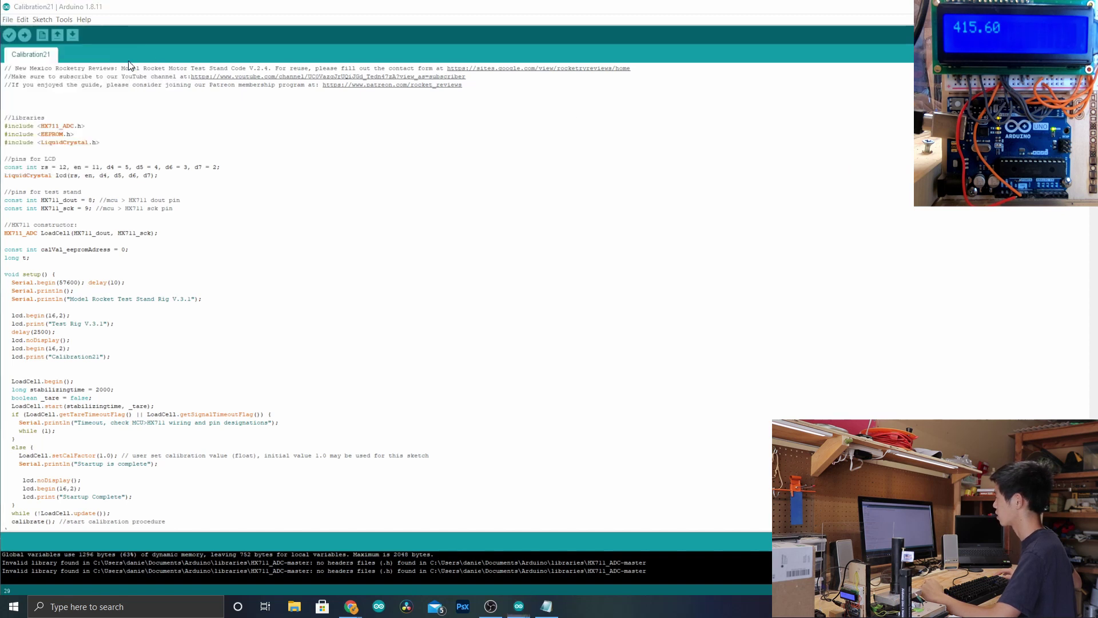
pyautogui.click(777, 121)
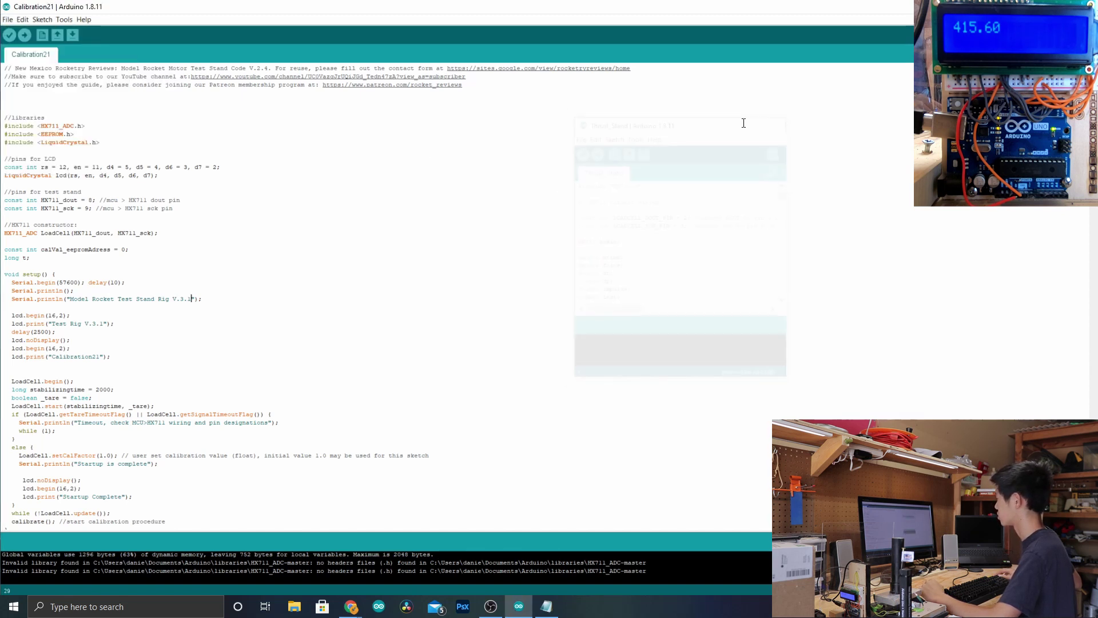
pyautogui.click(7, 19)
pyautogui.moveTo(58, 54)
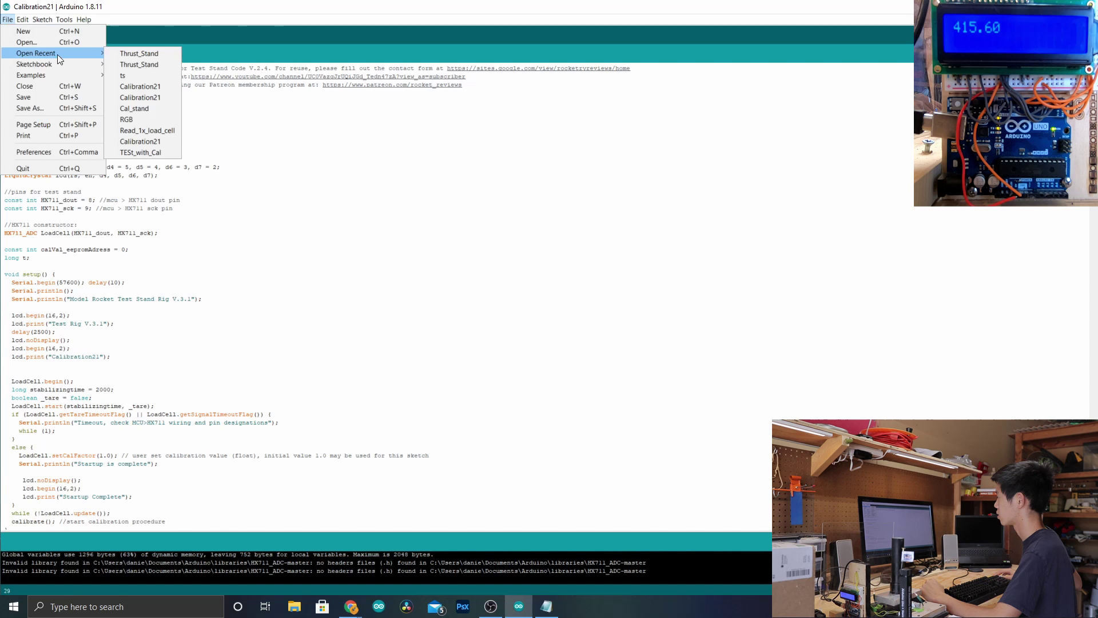
pyautogui.click(139, 54)
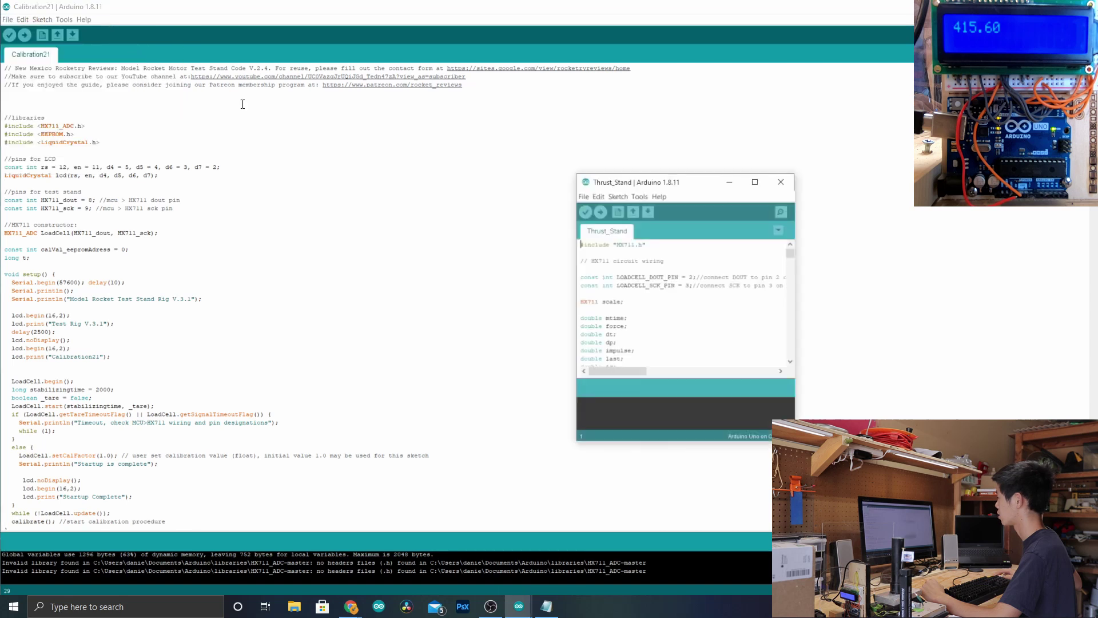
pyautogui.click(782, 180)
pyautogui.click(7, 19)
pyautogui.moveTo(33, 53)
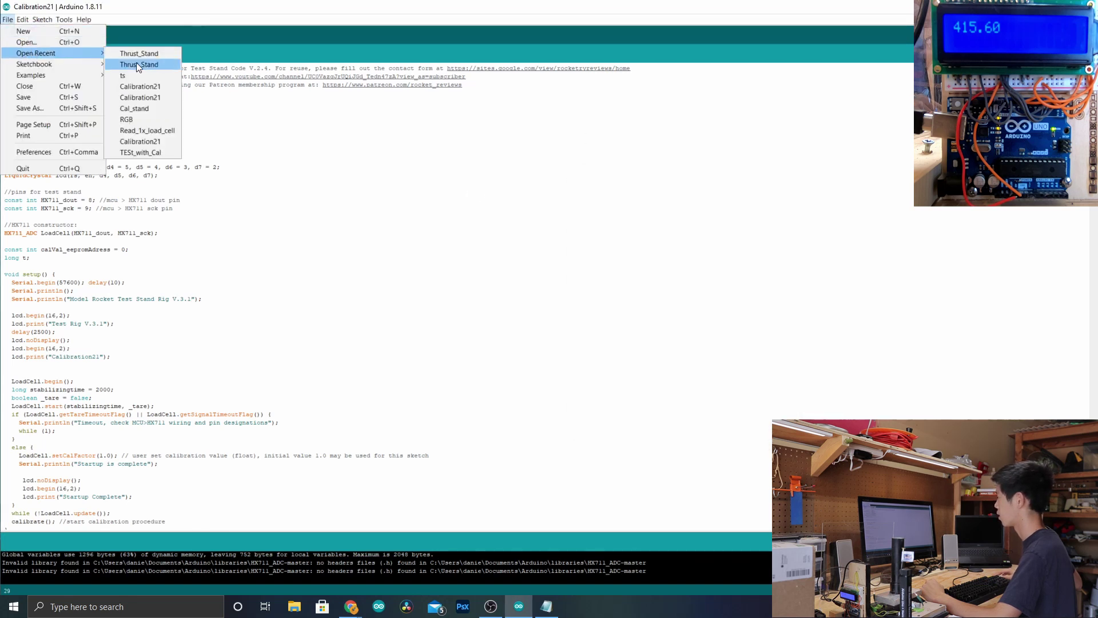
pyautogui.click(136, 63)
# Maximize Thrust_Stand, change set_scale's 417.52 to 415.60, and upload the sketch.
pyautogui.click(414, 138)
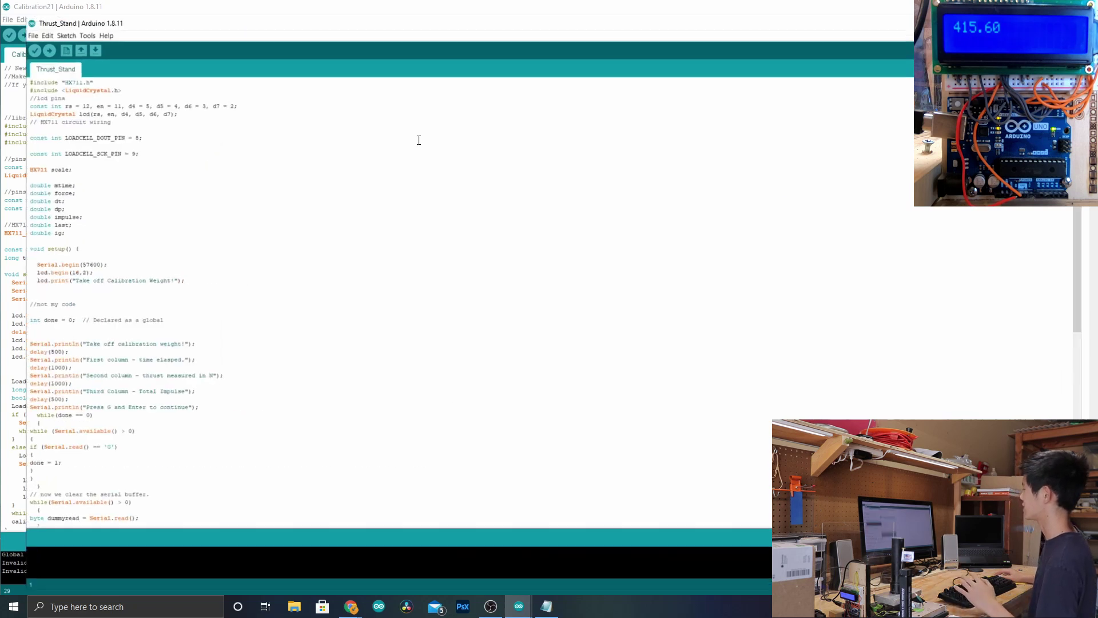
pyautogui.scroll(-14, 204, 303)
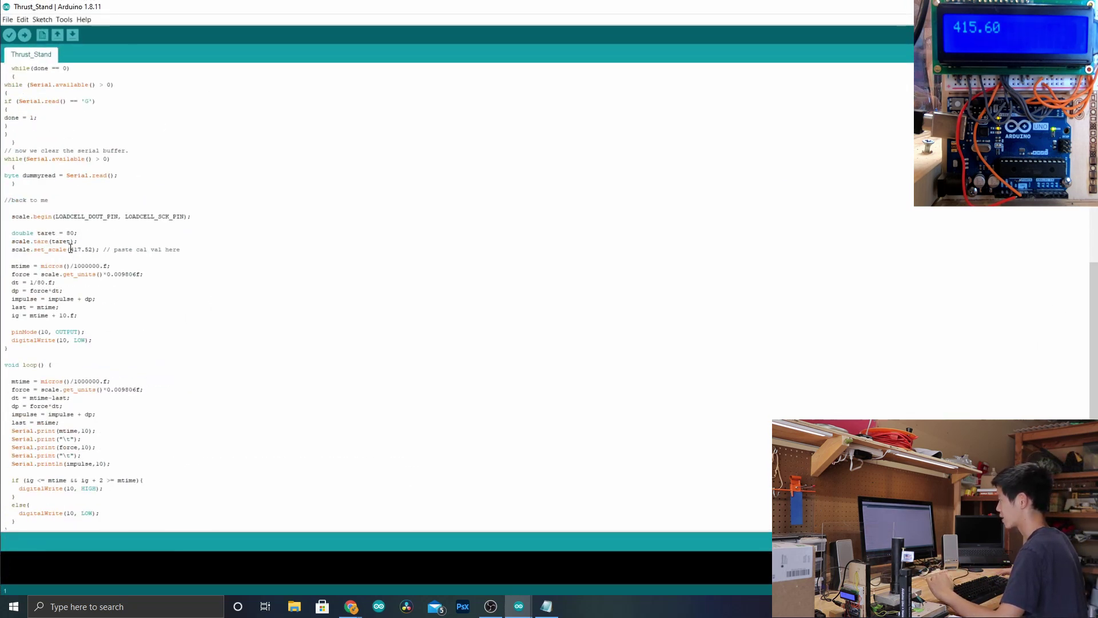
pyautogui.moveTo(70, 250); pyautogui.dragTo(82, 249)
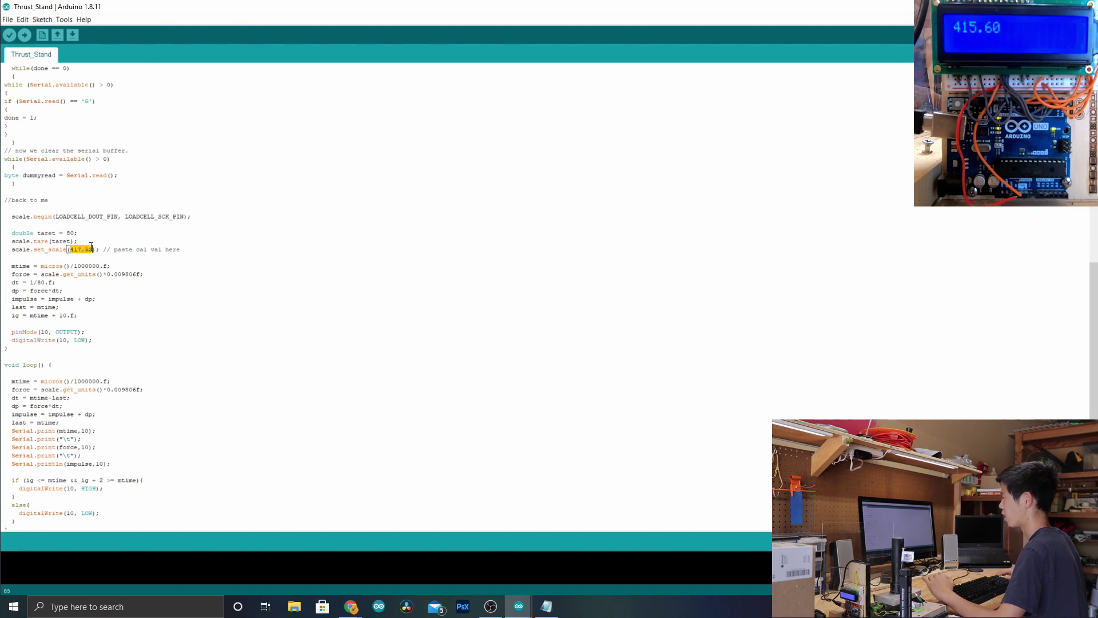
pyautogui.write('415.60')
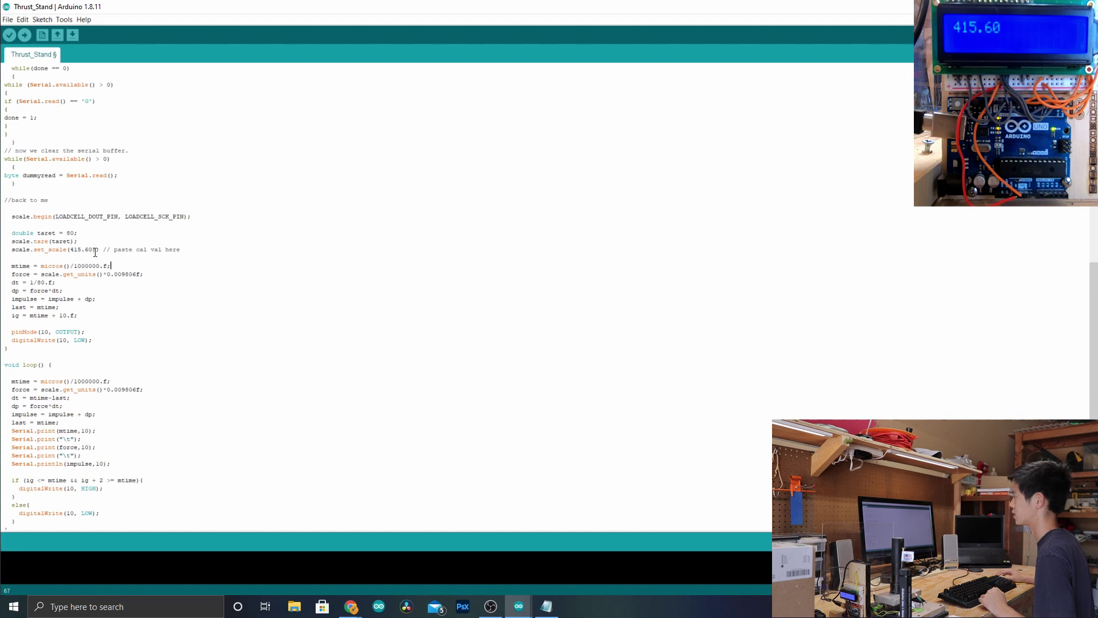
pyautogui.scroll(7, 234, 296)
pyautogui.click(24, 35)
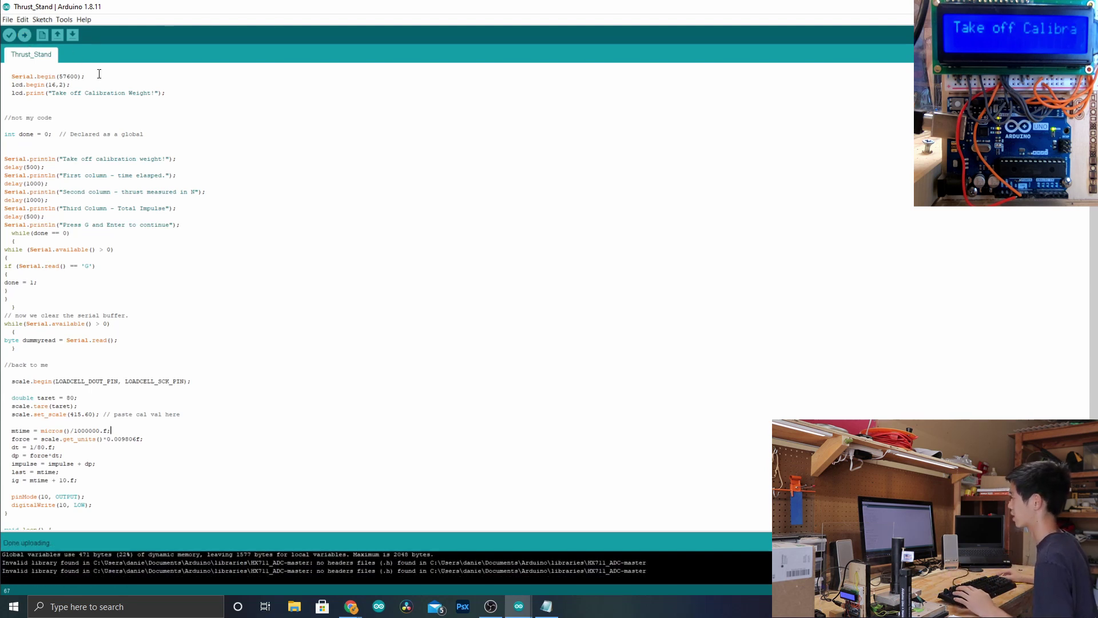
# Open the Serial Monitor and send G to start streaming time, thrust and impulse readings.
pyautogui.hotkey('ctrl', 'shift', 'm')
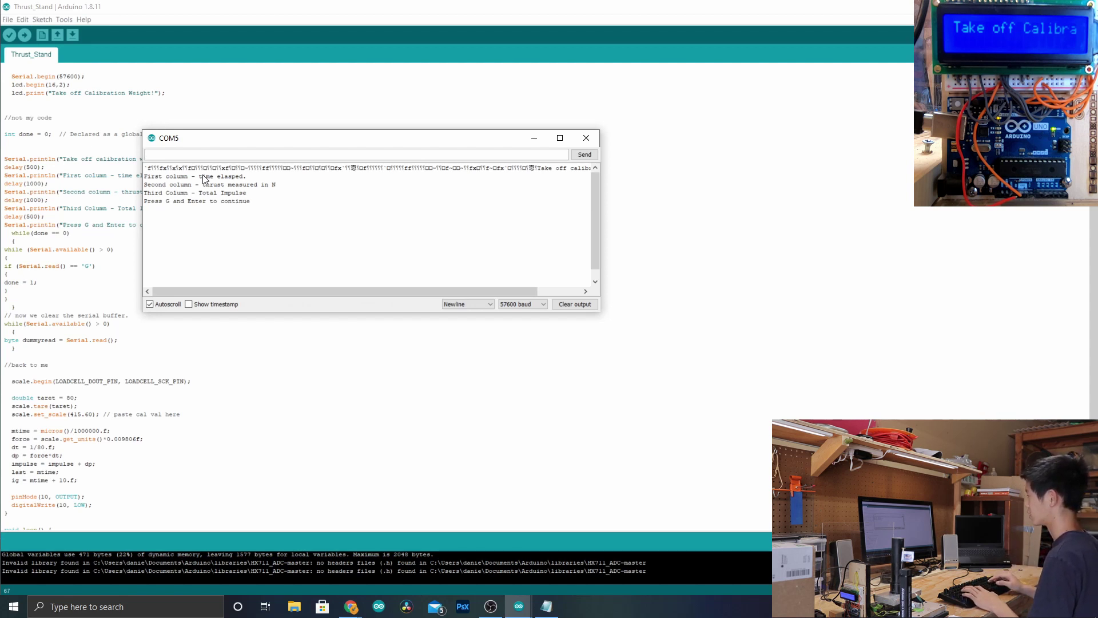
pyautogui.write('G')
pyautogui.press('Return')
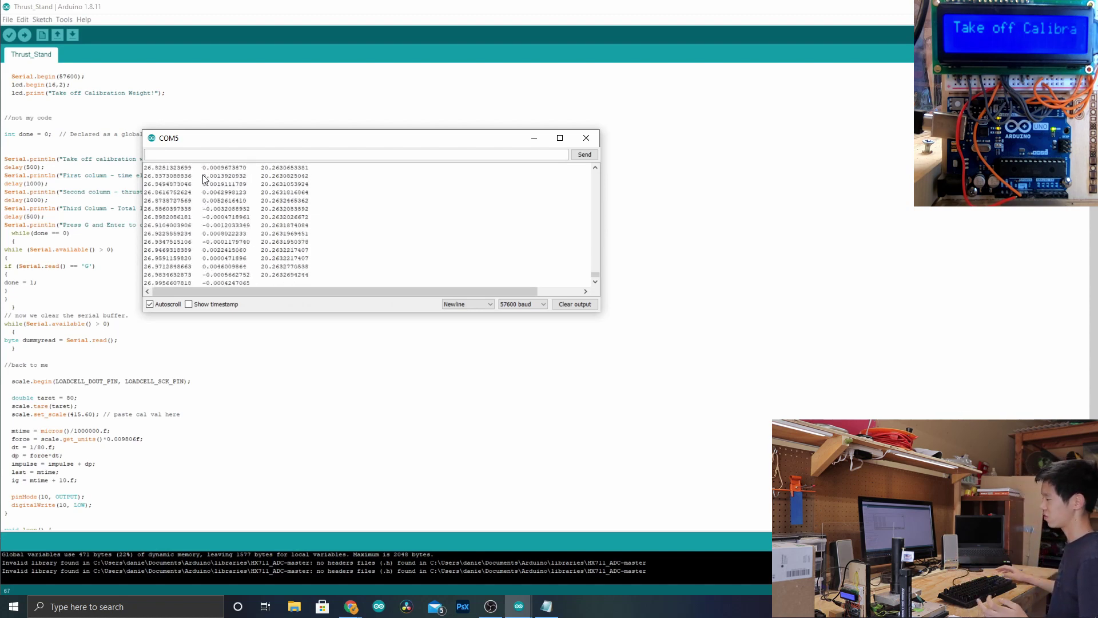
# Turn off Autoscroll, review the earlier readings, and bring up the Notepad thrust data.
pyautogui.click(146, 306)
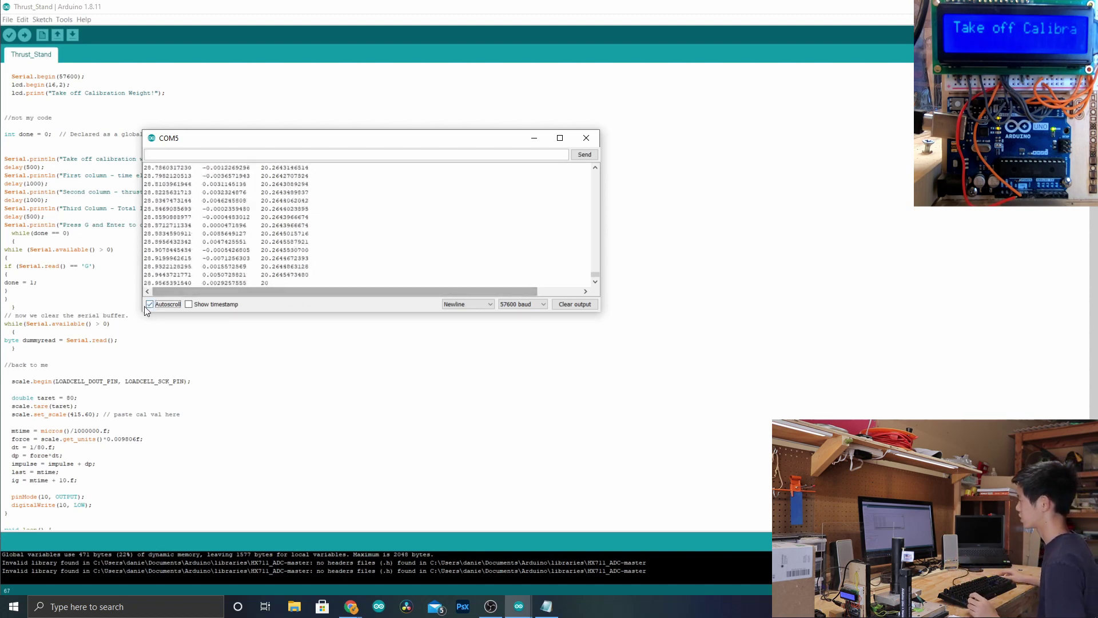
pyautogui.moveTo(304, 281); pyautogui.dragTo(115, 62)
pyautogui.click(392, 241)
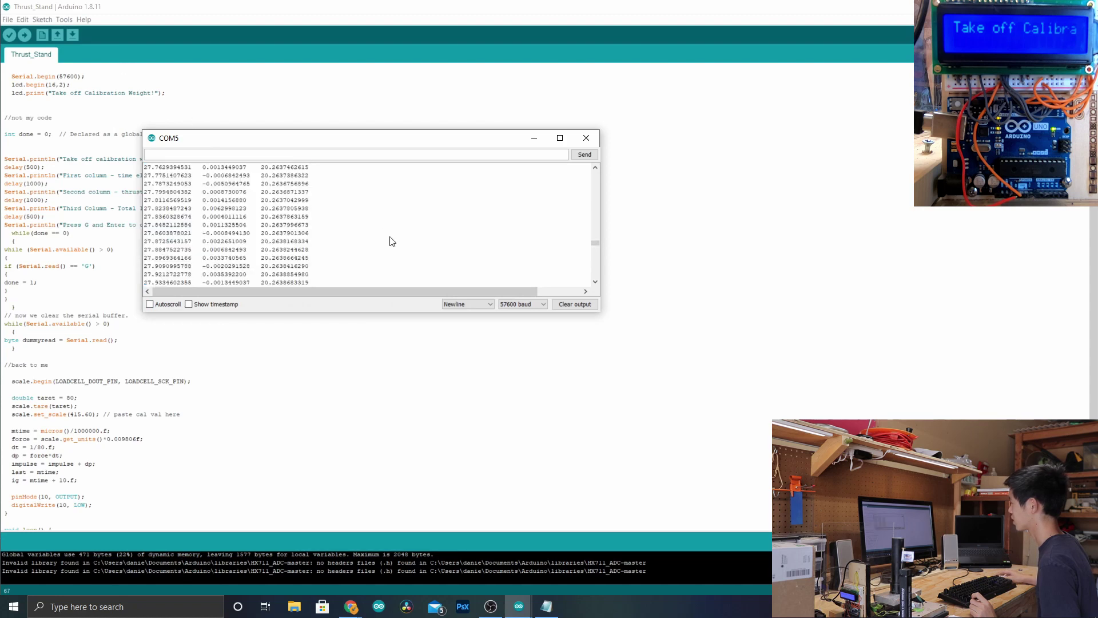
pyautogui.click(546, 606)
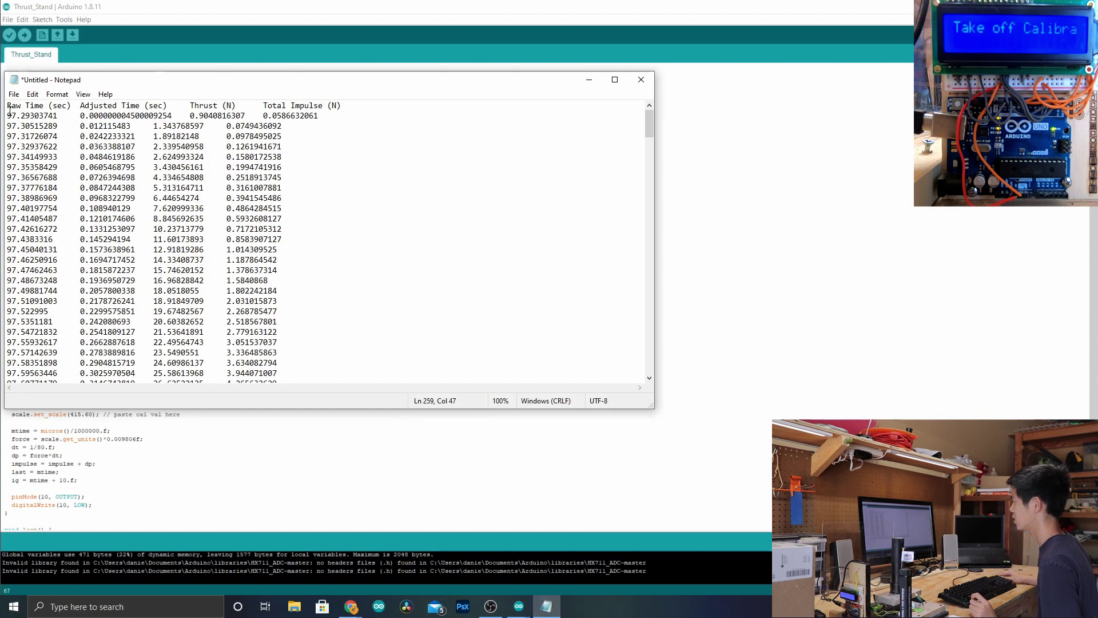
# Select and review the thrust data rows in Notepad.
pyautogui.moveTo(8, 112); pyautogui.dragTo(289, 304)
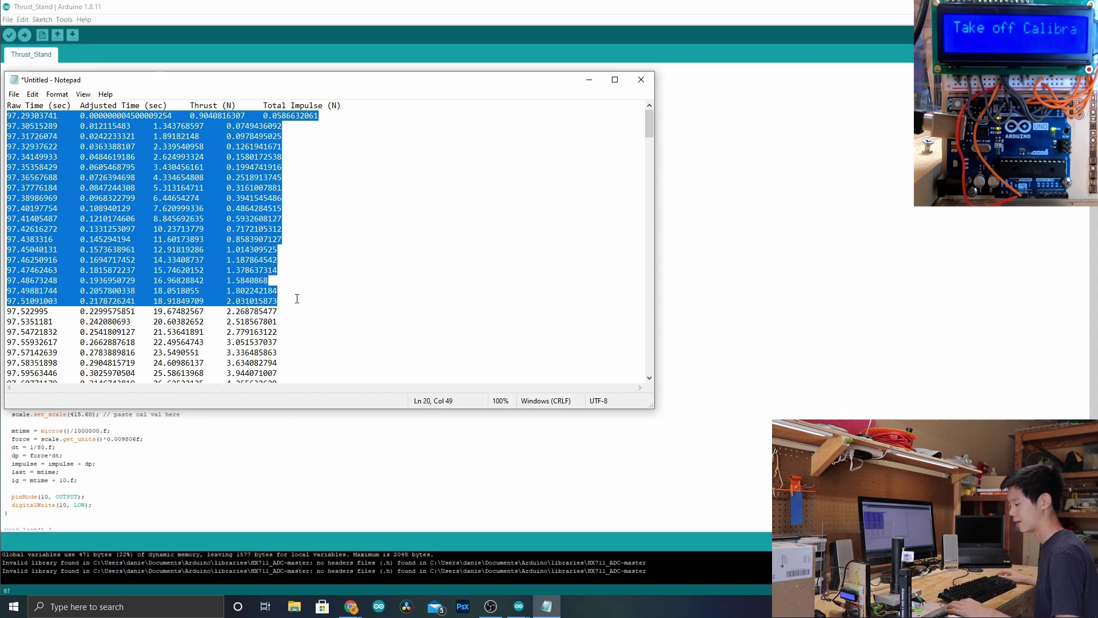
pyautogui.click(290, 311)
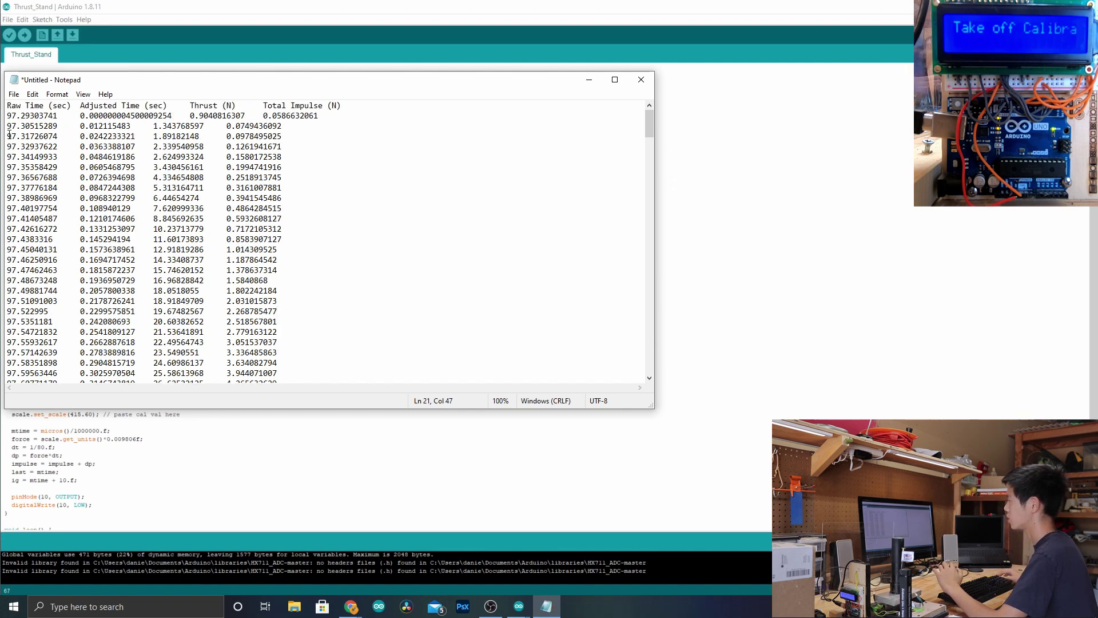
pyautogui.moveTo(8, 106); pyautogui.dragTo(296, 462)
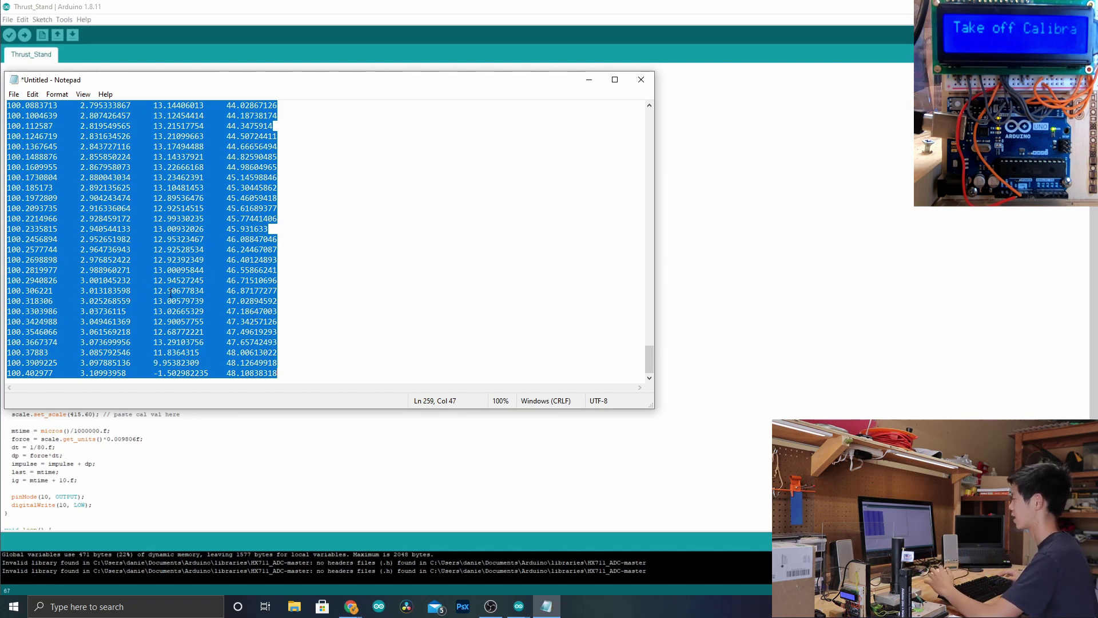
pyautogui.click(415, 309)
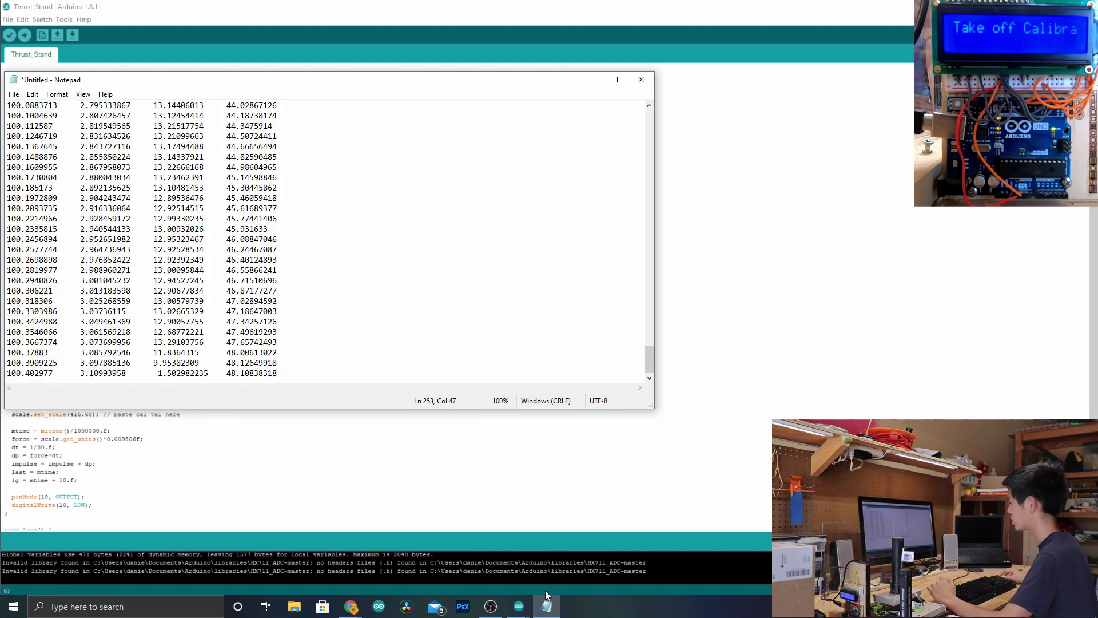
# Switch to the F15-0 Google Sheets window and select cell A1.
pyautogui.click(353, 608)
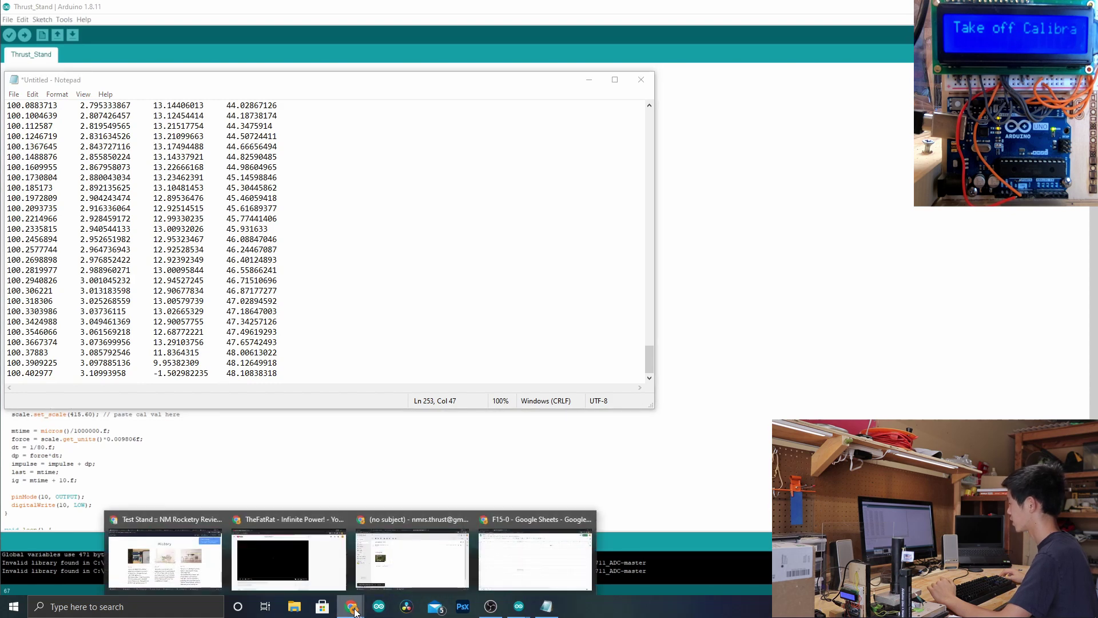
pyautogui.click(533, 564)
pyautogui.click(60, 134)
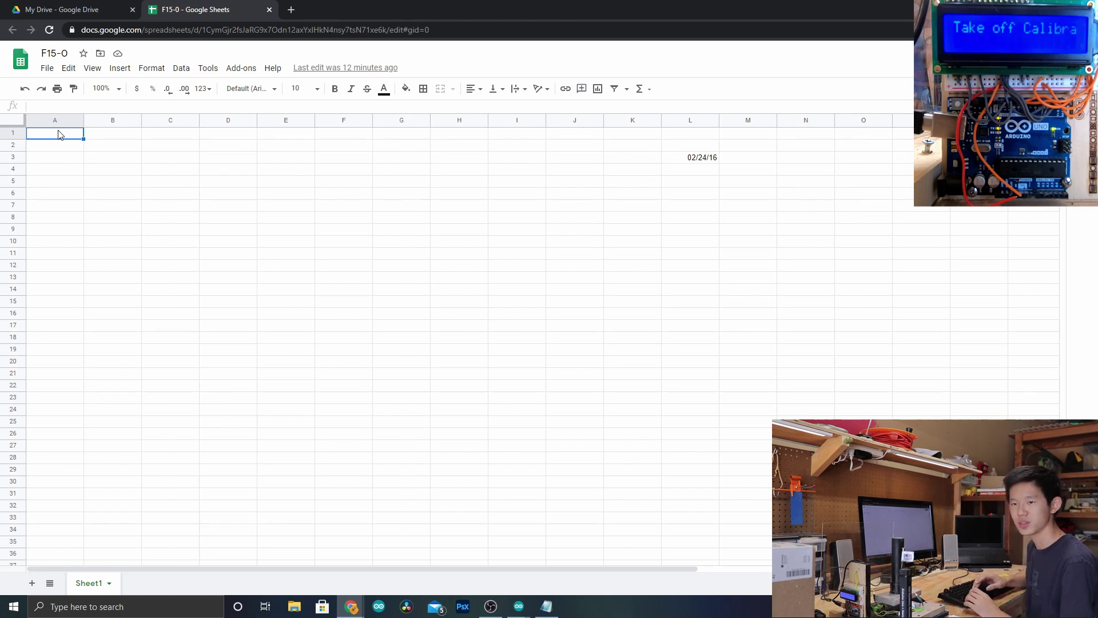
# Paste the thrust data at A1 and check the Raw Time and Adjusted Time headers.
pyautogui.hotkey('ctrl', 'v')
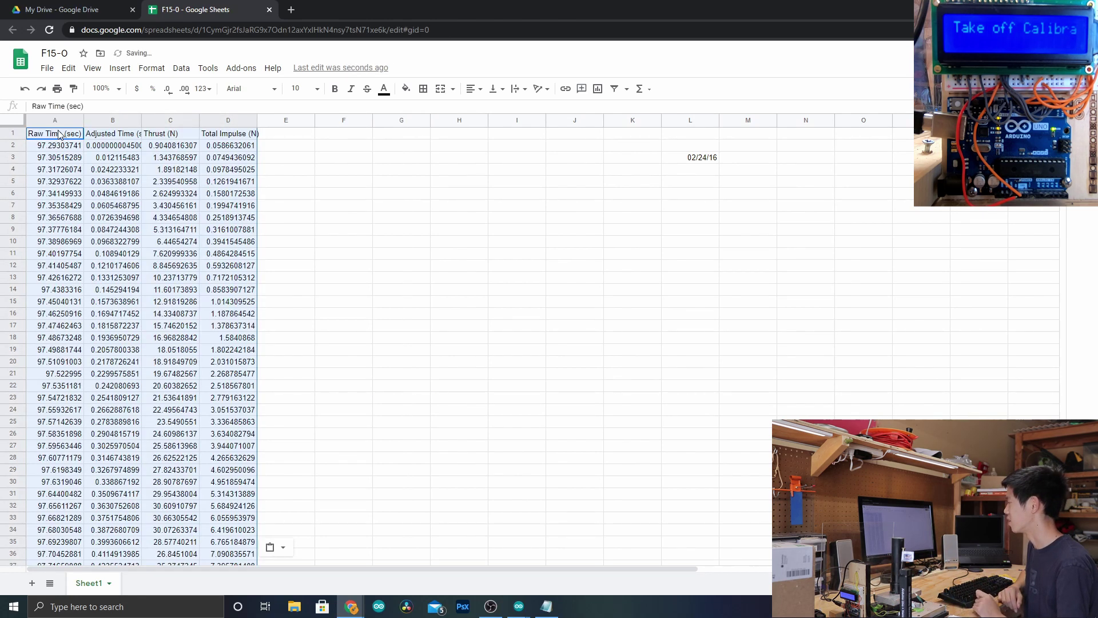
pyautogui.click(194, 162)
pyautogui.click(299, 163)
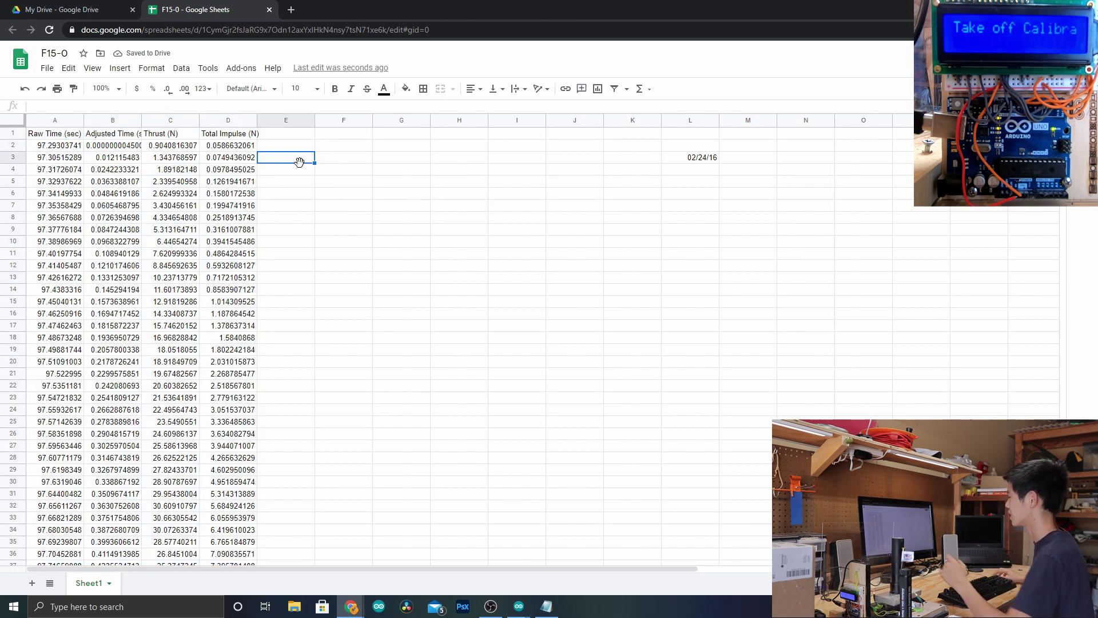
pyautogui.click(117, 135)
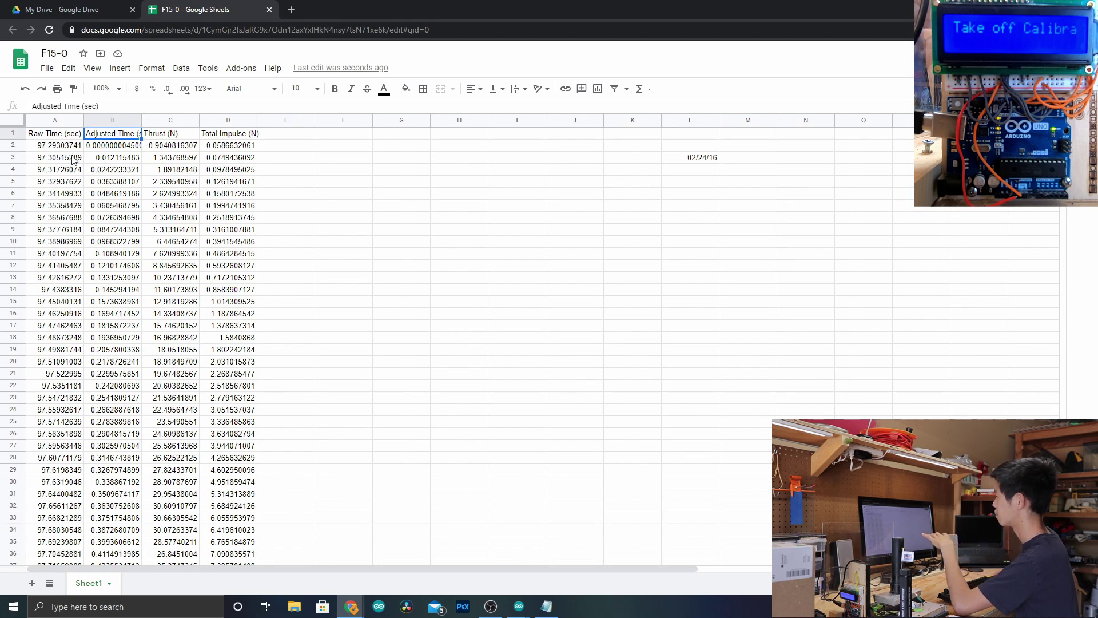
pyautogui.click(54, 144)
pyautogui.click(78, 136)
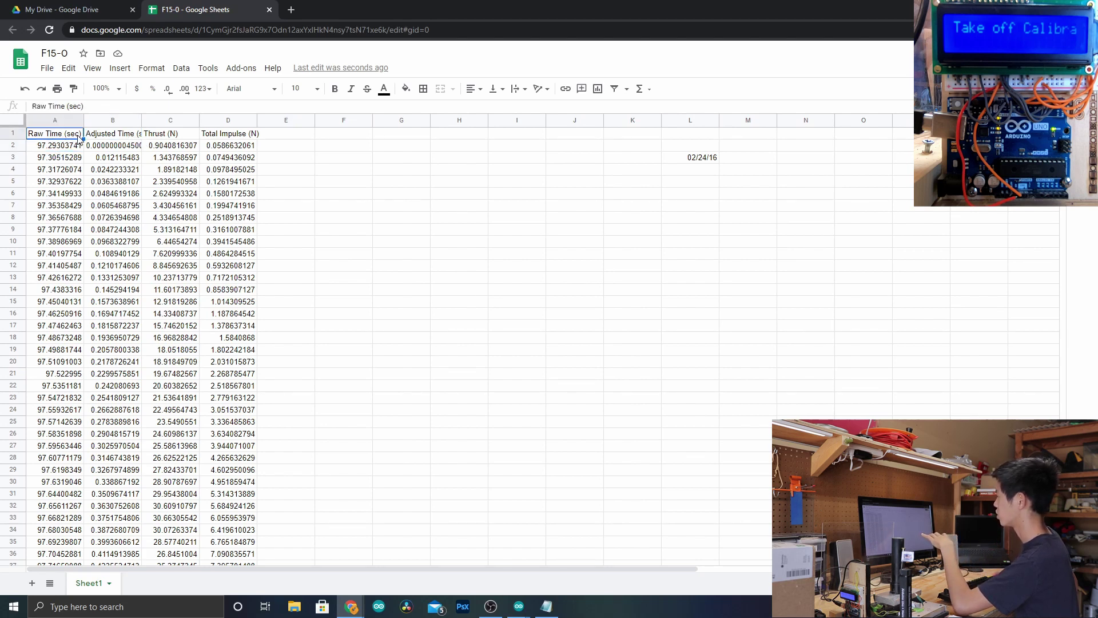
# Undo the accidental header fill-down into A2:A3 and scroll through the pasted data.
pyautogui.moveTo(80, 139); pyautogui.dragTo(80, 164)
pyautogui.click(78, 171)
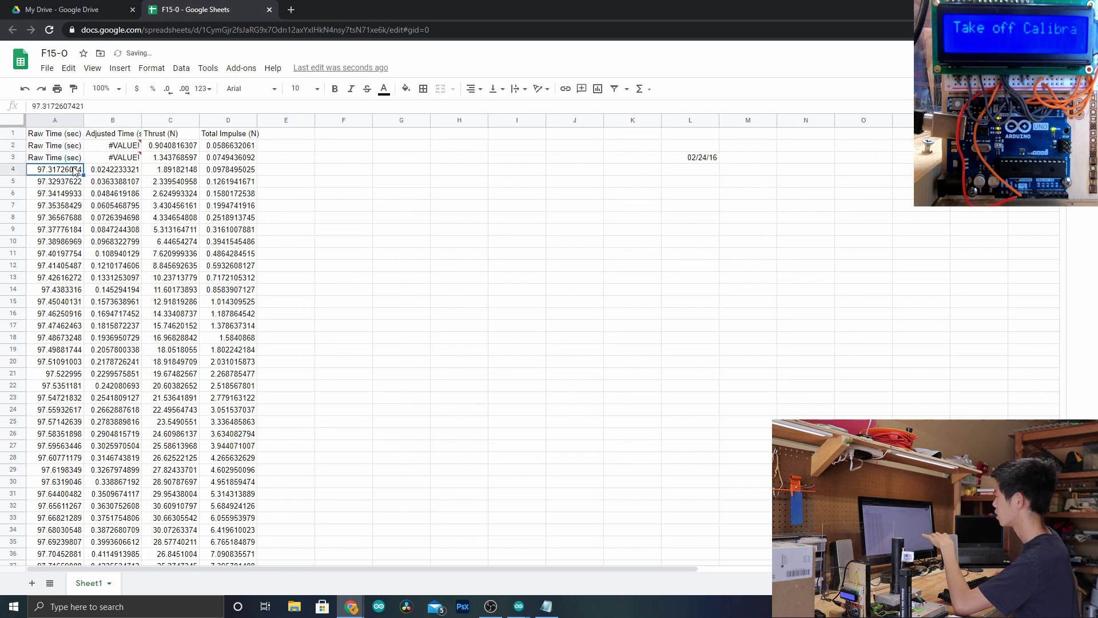
pyautogui.hotkey('ctrl', 'z')
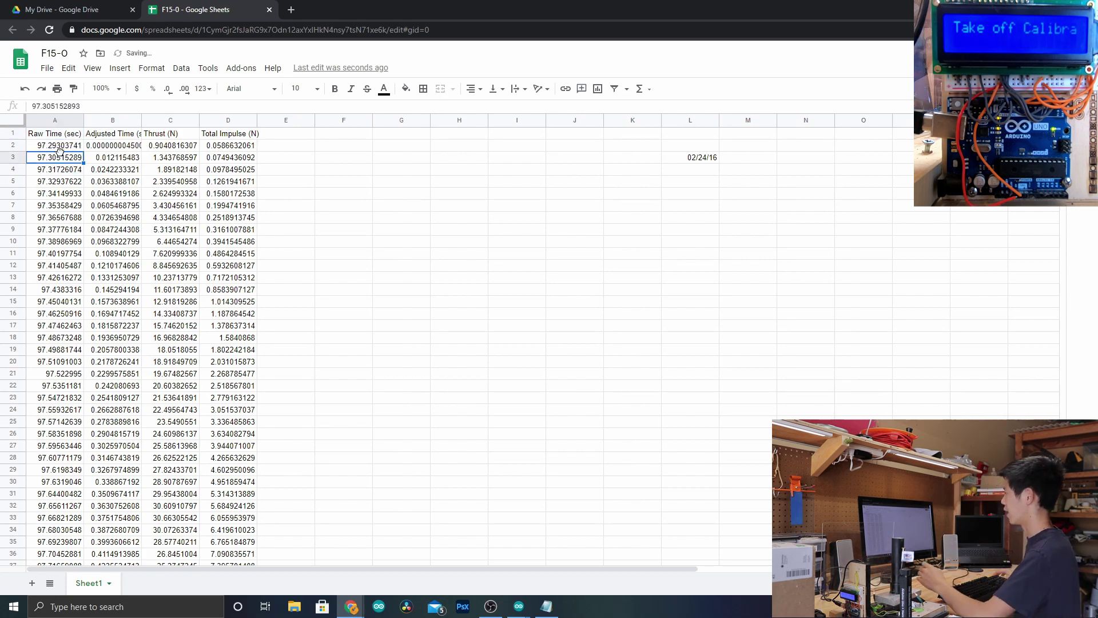
pyautogui.click(53, 149)
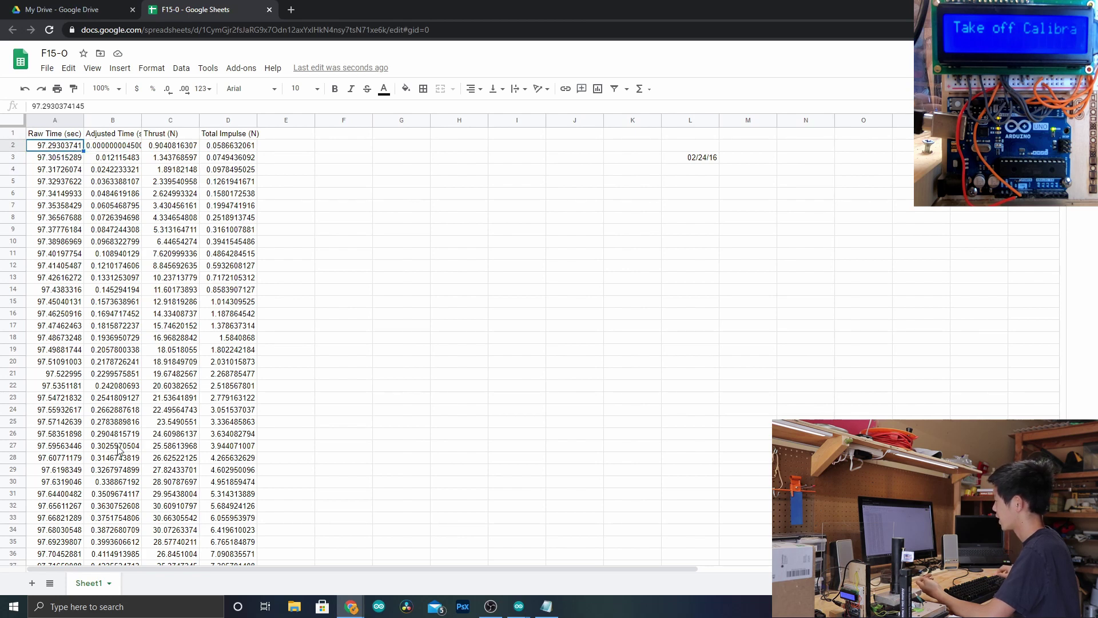
pyautogui.scroll(-9, 118, 450)
pyautogui.hscroll(7, 118, 451)
# Select the Adjusted Time and Thrust columns as range B1:C259.
pyautogui.hscroll(-7, 120, 452)
pyautogui.scroll(3, 120, 451)
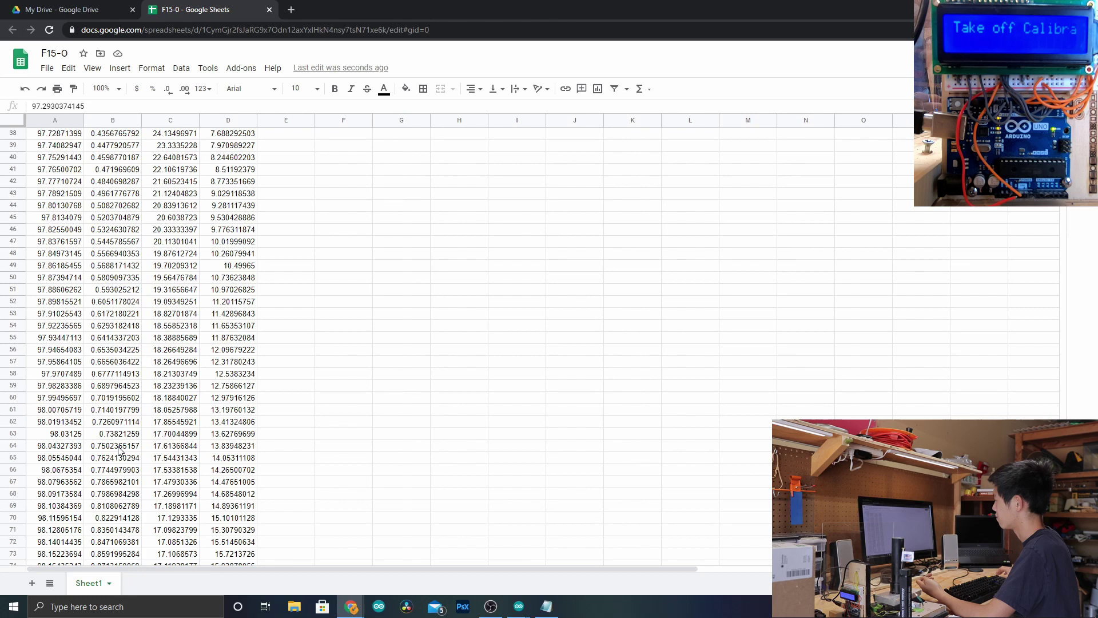
pyautogui.scroll(10, 118, 450)
pyautogui.click(170, 134)
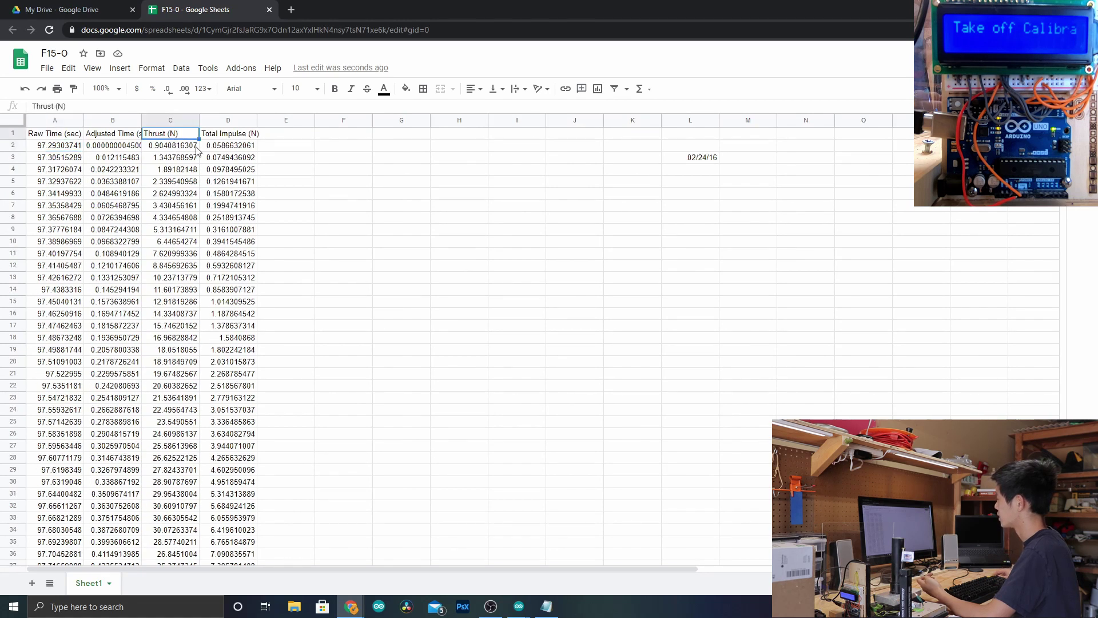
pyautogui.click(228, 133)
pyautogui.click(120, 137)
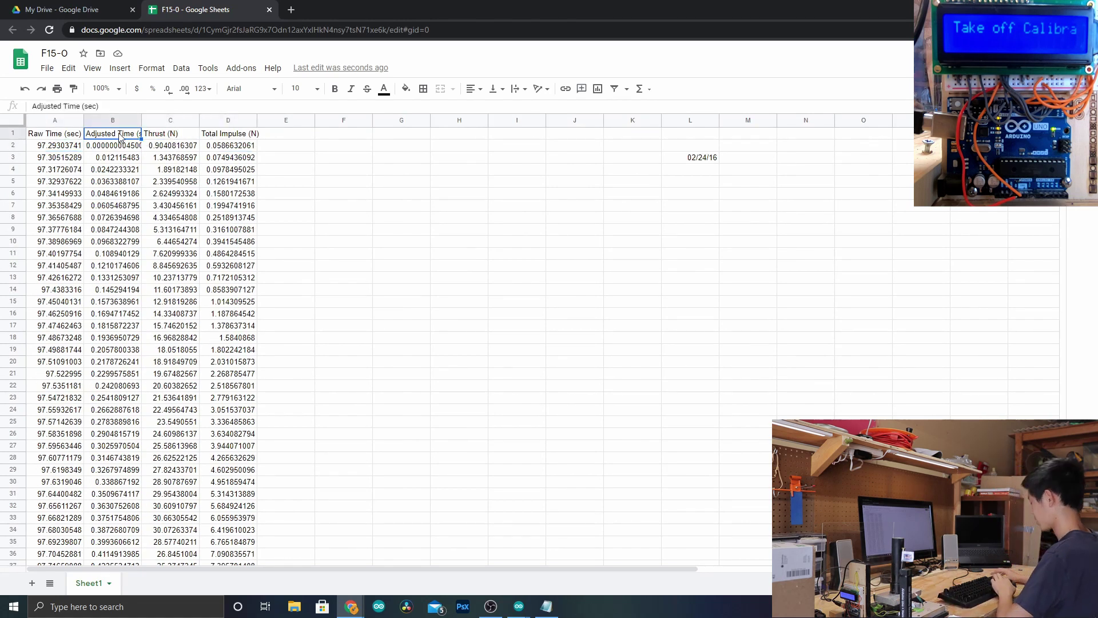
pyautogui.hotkey('shift', 'Down')
pyautogui.hotkey('shift', 'Left')
pyautogui.click(145, 147)
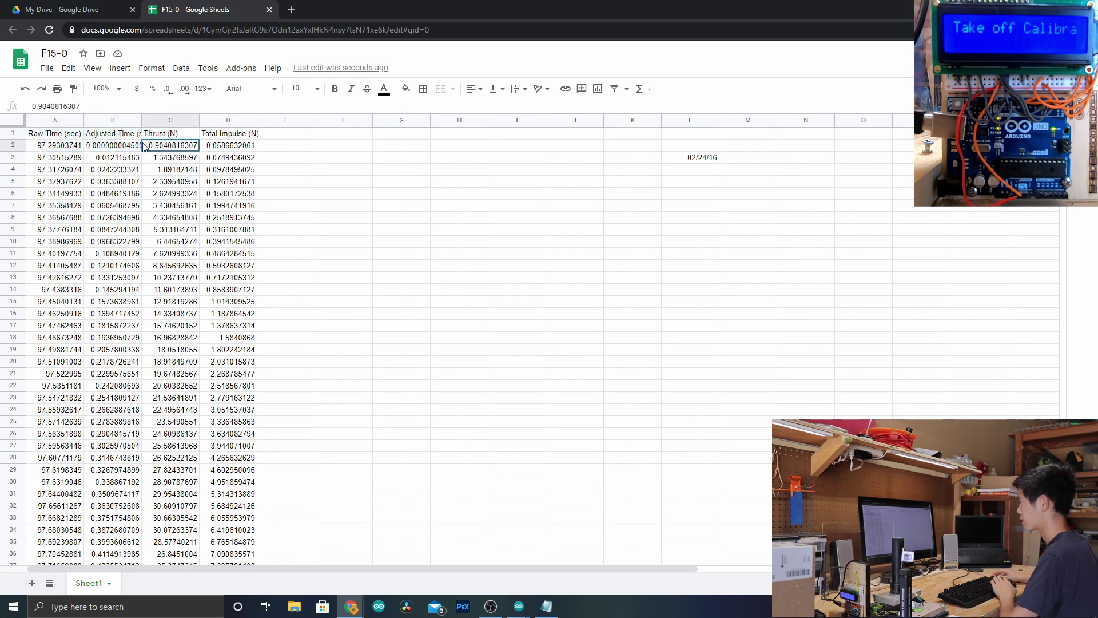
pyautogui.click(120, 137)
pyautogui.hotkey('shift', 'Right')
pyautogui.hotkey('shift', 'Down')
pyautogui.hotkey('shift', 'Down')
pyautogui.hotkey('shift', 'Down')
pyautogui.hotkey('shift', 'Down')
pyautogui.hotkey('shift', 'Down')
pyautogui.hotkey('shift', 'Down')
pyautogui.hotkey('shift', 'Down')
pyautogui.hotkey('shift', 'Down')
pyautogui.hotkey('shift', 'Down')
pyautogui.hotkey('shift', 'Down')
pyautogui.hotkey('shift', 'Down')
pyautogui.hotkey('shift', 'Down')
pyautogui.hotkey('shift', 'Down')
pyautogui.hotkey('shift', 'Down')
pyautogui.hotkey('shift', 'Down')
pyautogui.hotkey('shift', 'Down')
pyautogui.hotkey('shift', 'Down')
pyautogui.hotkey('shift', 'Down')
pyautogui.hotkey('shift', 'Down')
pyautogui.hotkey('shift', 'Down')
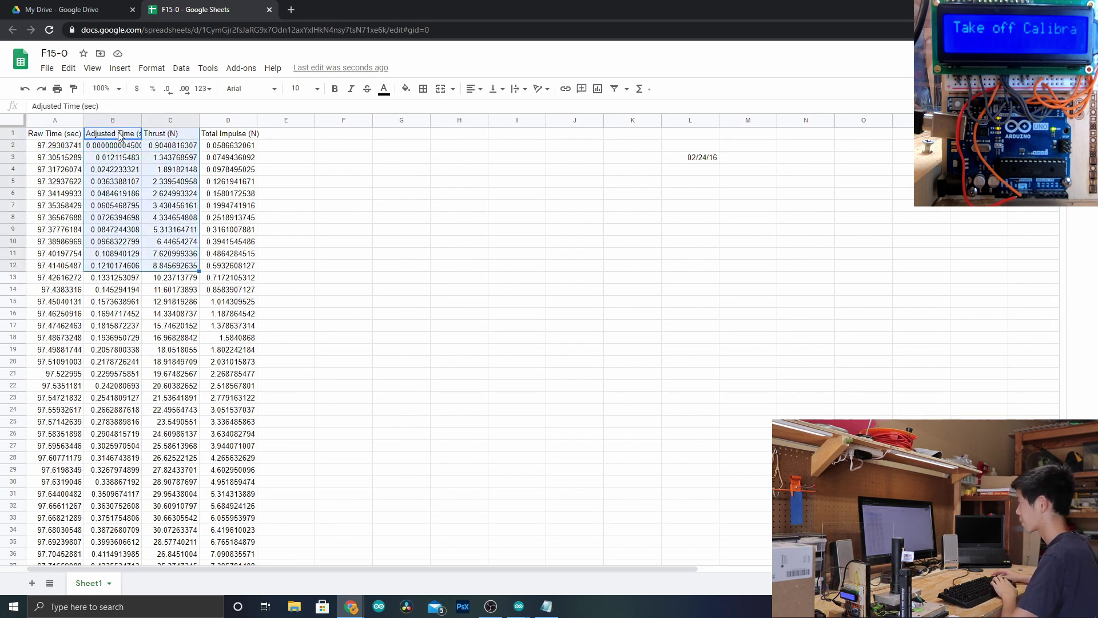
pyautogui.hotkey('shift', 'Down')
pyautogui.hotkey('shift', 'Down')
pyautogui.hotkey('shift', 'Down')
pyautogui.hotkey('shift', 'Down')
pyautogui.hotkey('shift', 'Down')
pyautogui.hotkey('shift', 'Down')
pyautogui.hotkey('shift', 'Down')
pyautogui.hotkey('shift', 'Down')
pyautogui.hotkey('shift', 'Down')
pyautogui.hotkey('shift', 'Down')
pyautogui.hotkey('shift', 'Down')
pyautogui.hotkey('shift', 'Down')
pyautogui.hotkey('shift', 'Down')
pyautogui.hotkey('shift', 'Down')
pyautogui.hotkey('shift', 'Down')
pyautogui.hotkey('shift', 'Down')
pyautogui.hotkey('shift', 'Down')
pyautogui.hotkey('shift', 'Down')
pyautogui.hotkey('shift', 'Down')
pyautogui.hotkey('shift', 'Down')
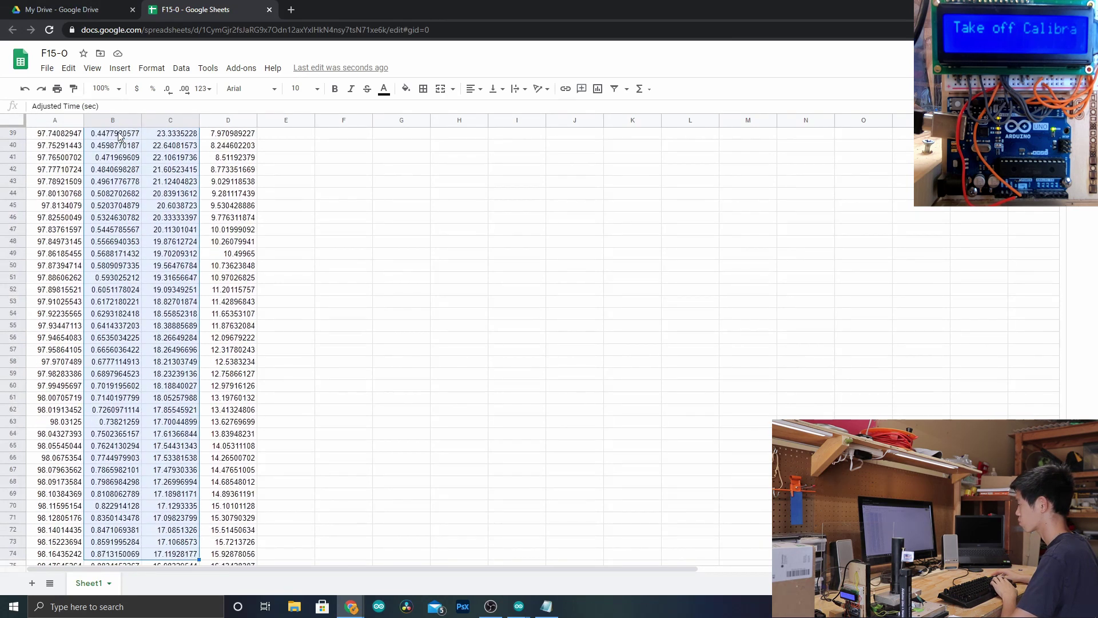
pyautogui.hotkey('shift', 'Down')
pyautogui.hotkey('shift', 'Down')
pyautogui.hotkey('shift', 'Down')
pyautogui.hotkey('shift', 'Down')
pyautogui.hotkey('shift', 'Down')
pyautogui.hotkey('shift', 'Down')
pyautogui.hotkey('shift', 'Down')
pyautogui.hotkey('shift', 'Down')
pyautogui.hotkey('shift', 'Down')
pyautogui.hotkey('shift', 'Down')
pyautogui.hotkey('shift', 'Down')
pyautogui.hotkey('shift', 'Down')
pyautogui.hotkey('shift', 'Down')
pyautogui.hotkey('shift', 'Down')
pyautogui.hotkey('shift', 'Down')
pyautogui.hotkey('shift', 'Down')
pyautogui.hotkey('shift', 'Down')
pyautogui.hotkey('shift', 'Down')
pyautogui.hotkey('shift', 'Down')
pyautogui.hotkey('shift', 'Down')
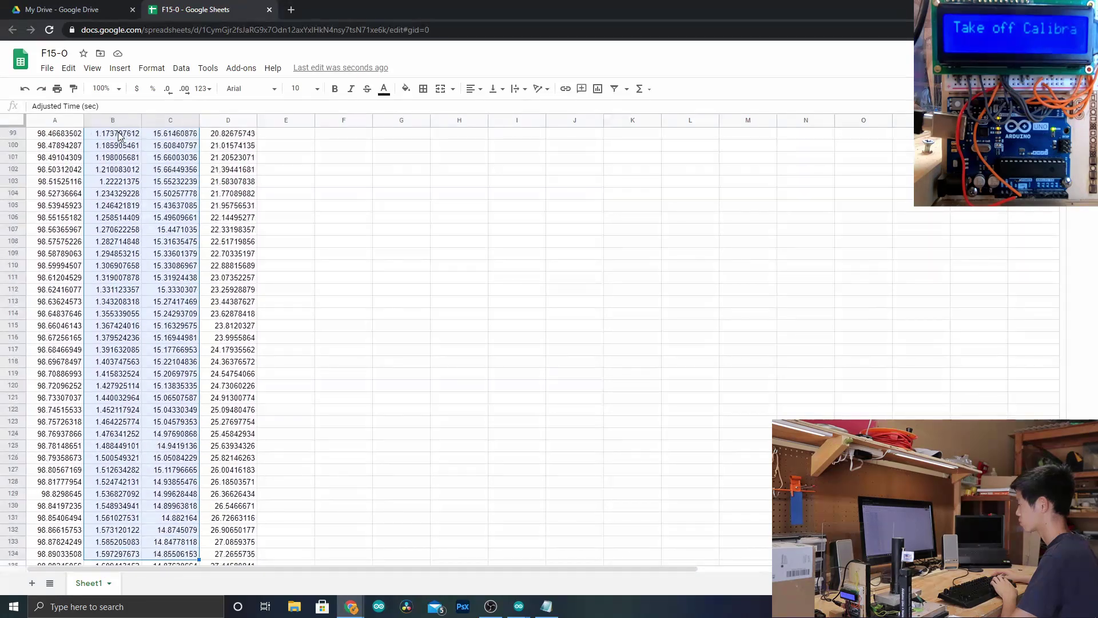
pyautogui.hotkey('shift', 'Down')
pyautogui.hotkey('shift', 'Down')
pyautogui.hotkey('shift', 'Down')
pyautogui.hotkey('shift', 'Down')
pyautogui.hotkey('shift', 'Down')
pyautogui.hotkey('shift', 'Down')
pyautogui.hotkey('shift', 'Down')
pyautogui.hotkey('shift', 'Down')
pyautogui.hotkey('shift', 'Down')
pyautogui.hotkey('shift', 'Down')
pyautogui.hotkey('shift', 'Down')
pyautogui.hotkey('shift', 'Down')
pyautogui.hotkey('shift', 'Down')
pyautogui.hotkey('shift', 'Down')
pyautogui.hotkey('shift', 'Down')
pyautogui.hotkey('shift', 'Down')
pyautogui.hotkey('shift', 'Down')
pyautogui.hotkey('shift', 'Down')
pyautogui.hotkey('shift', 'Down')
pyautogui.hotkey('shift', 'Down')
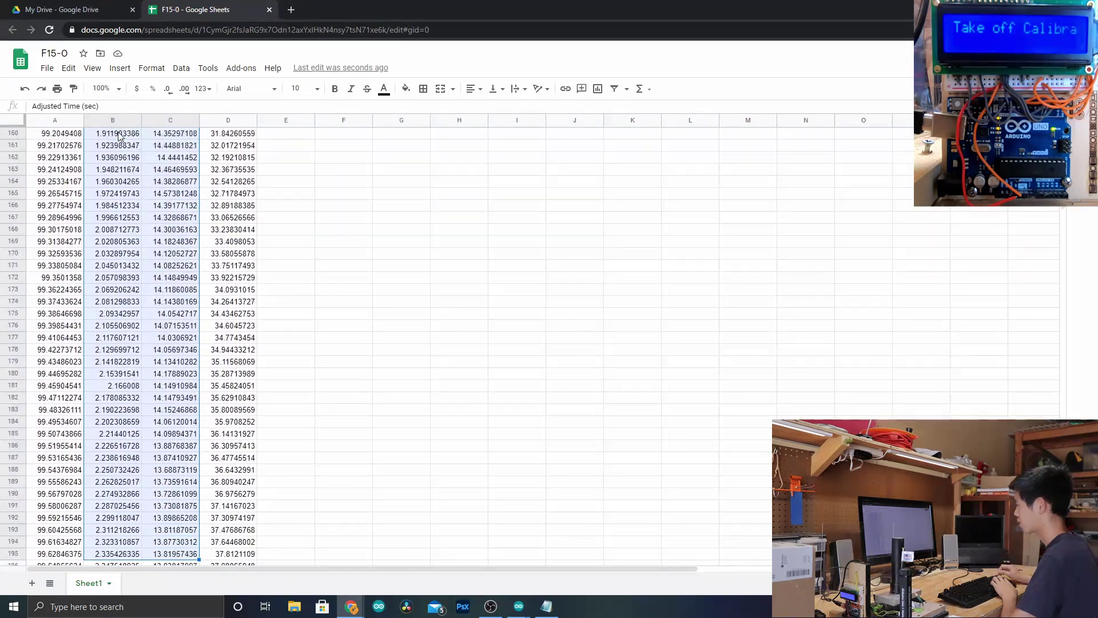
pyautogui.hotkey('shift', 'Down')
pyautogui.hotkey('shift', 'Down')
pyautogui.hotkey('shift', 'Down')
pyautogui.hotkey('shift', 'Down')
pyautogui.hotkey('shift', 'Down')
pyautogui.hotkey('shift', 'Down')
pyautogui.hotkey('shift', 'Down')
pyautogui.hotkey('shift', 'Down')
pyautogui.hotkey('shift', 'Down')
pyautogui.hotkey('shift', 'Down')
pyautogui.hotkey('shift', 'Down')
pyautogui.hotkey('shift', 'Down')
pyautogui.hotkey('shift', 'Down')
pyautogui.hotkey('shift', 'Down')
pyautogui.hotkey('shift', 'Down')
pyautogui.hotkey('shift', 'Down')
pyautogui.hotkey('shift', 'Down')
pyautogui.hotkey('shift', 'Down')
pyautogui.hotkey('shift', 'Down')
pyautogui.hotkey('shift', 'Down')
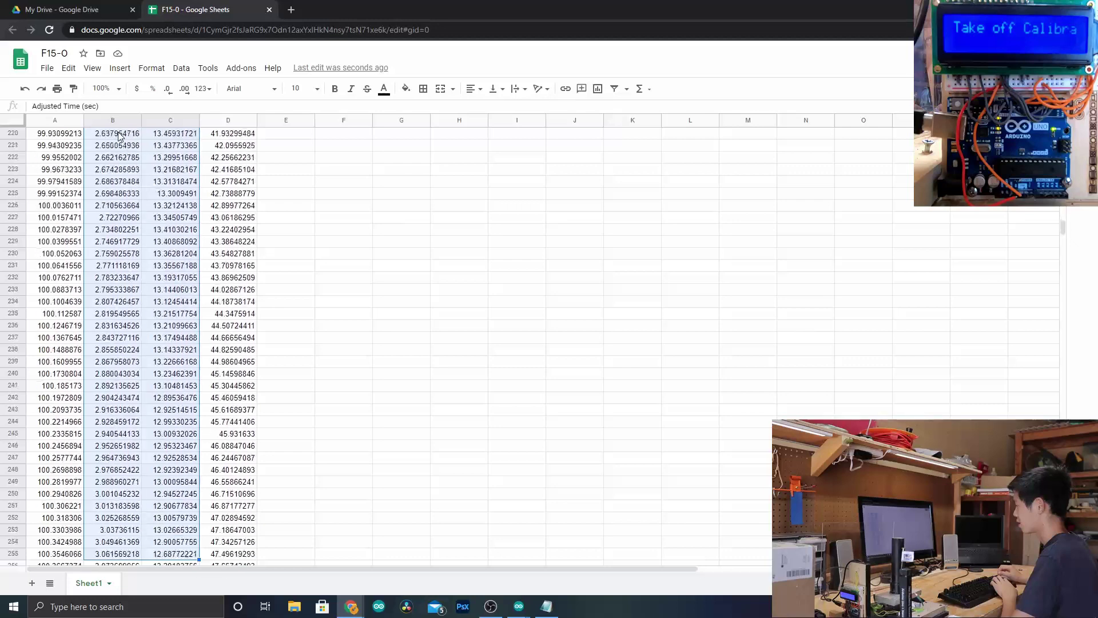
pyautogui.hotkey('shift', 'Up')
pyautogui.hotkey('shift', 'Up')
pyautogui.hotkey('shift', 'Up')
pyautogui.hotkey('shift', 'Up')
pyautogui.hotkey('shift', 'Up')
pyautogui.hotkey('shift', 'Up')
pyautogui.hotkey('shift', 'Up')
pyautogui.hotkey('shift', 'Up')
pyautogui.hotkey('shift', 'Up')
pyautogui.hotkey('shift', 'Up')
pyautogui.hotkey('shift', 'Up')
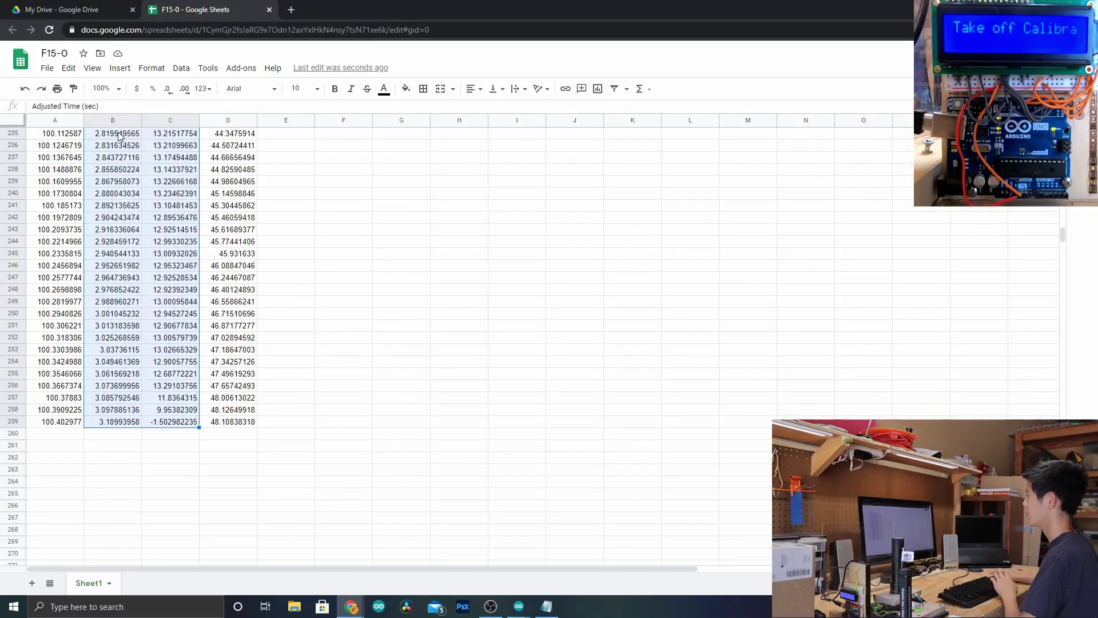
# Insert a line chart of Thrust (N) vs. Adjusted Time (sec) from the selection.
pyautogui.click(127, 68)
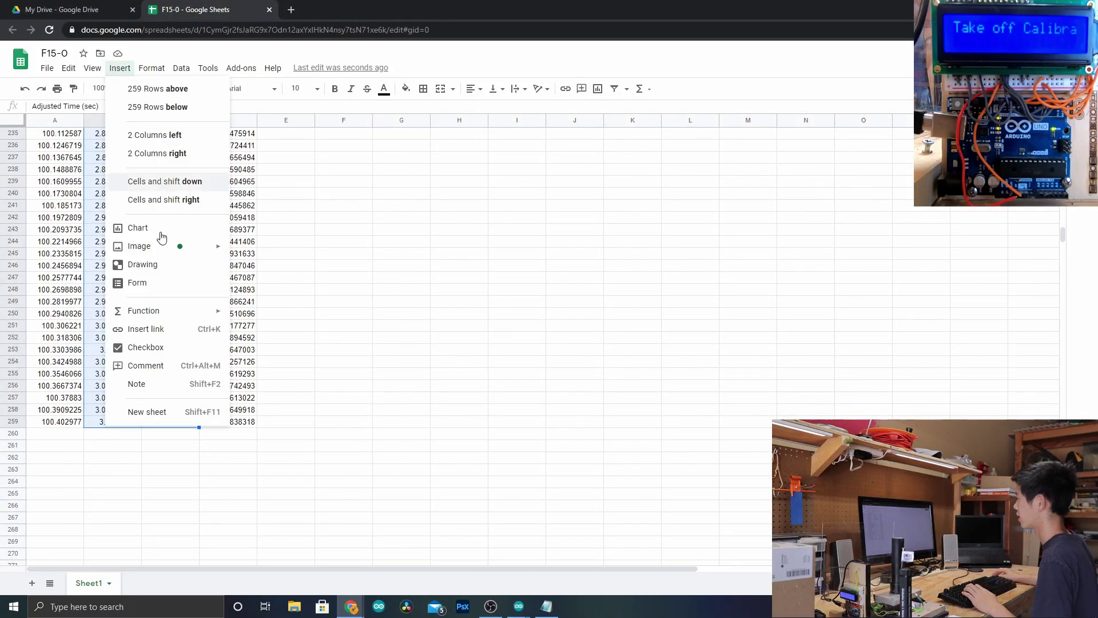
pyautogui.click(316, 261)
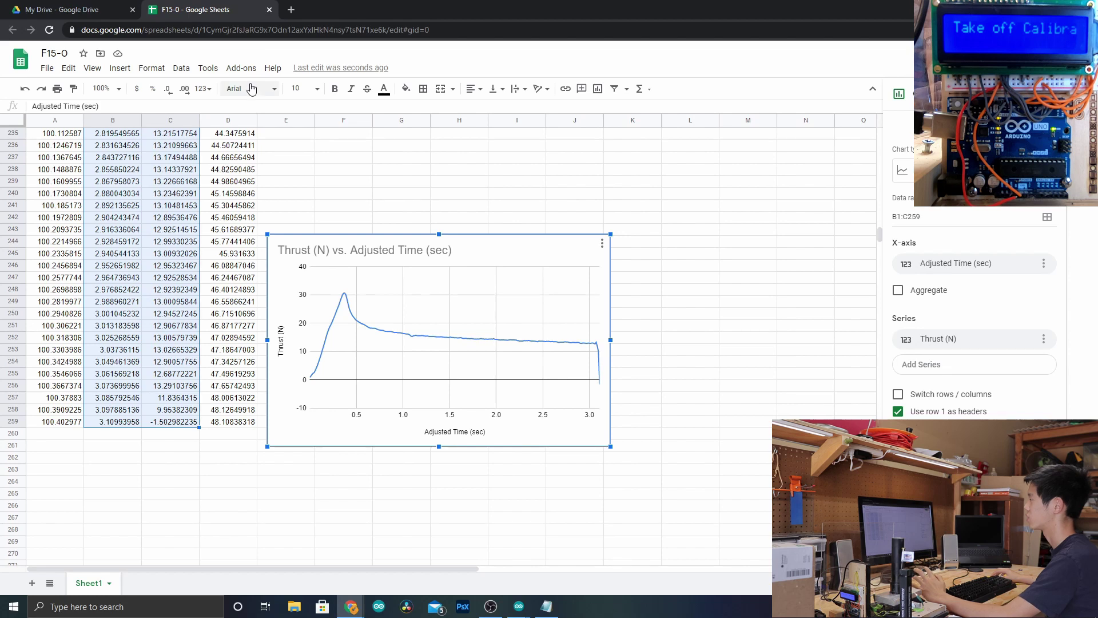
pyautogui.hotkey('ctrl', 'Tab')
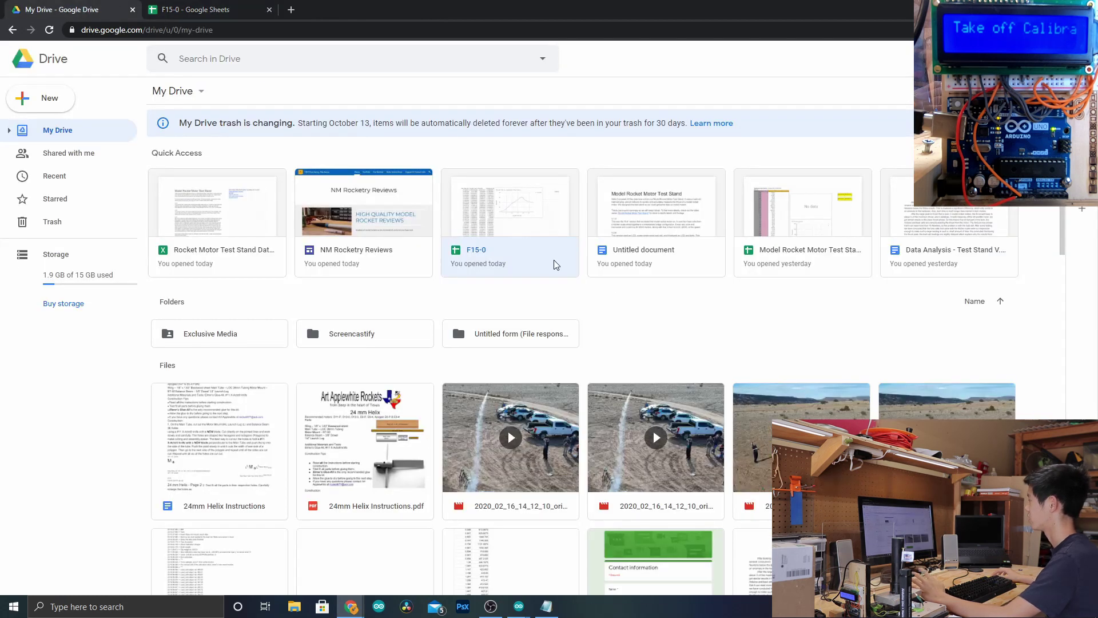
# Open Rocket Motor Test Stand Data.xlsx from My Drive with Google Sheets.
pyautogui.click(276, 262)
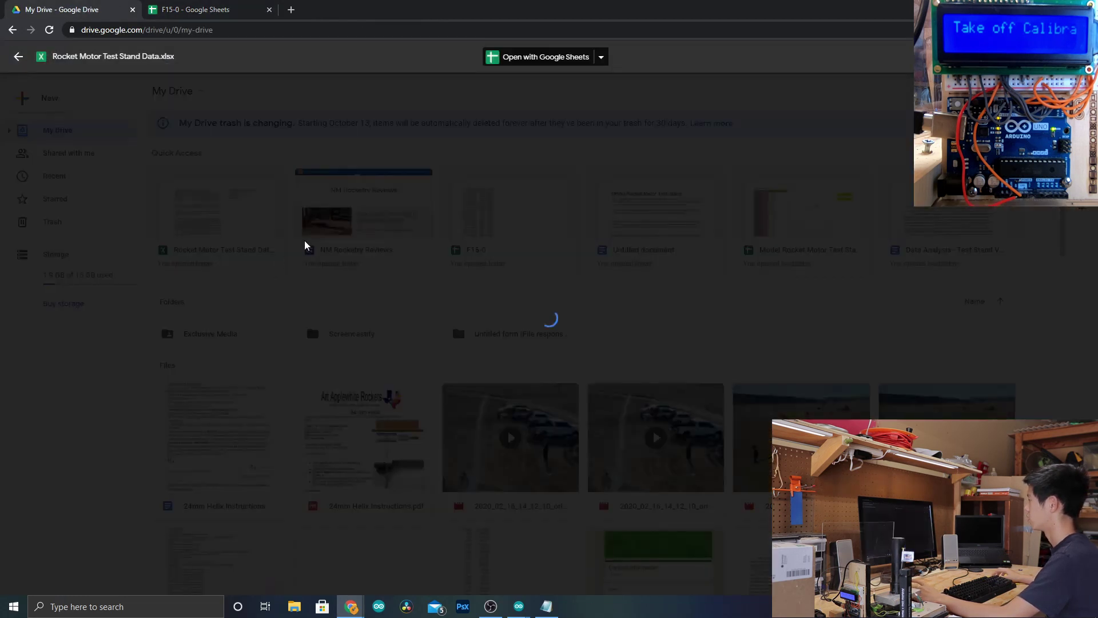
pyautogui.click(573, 57)
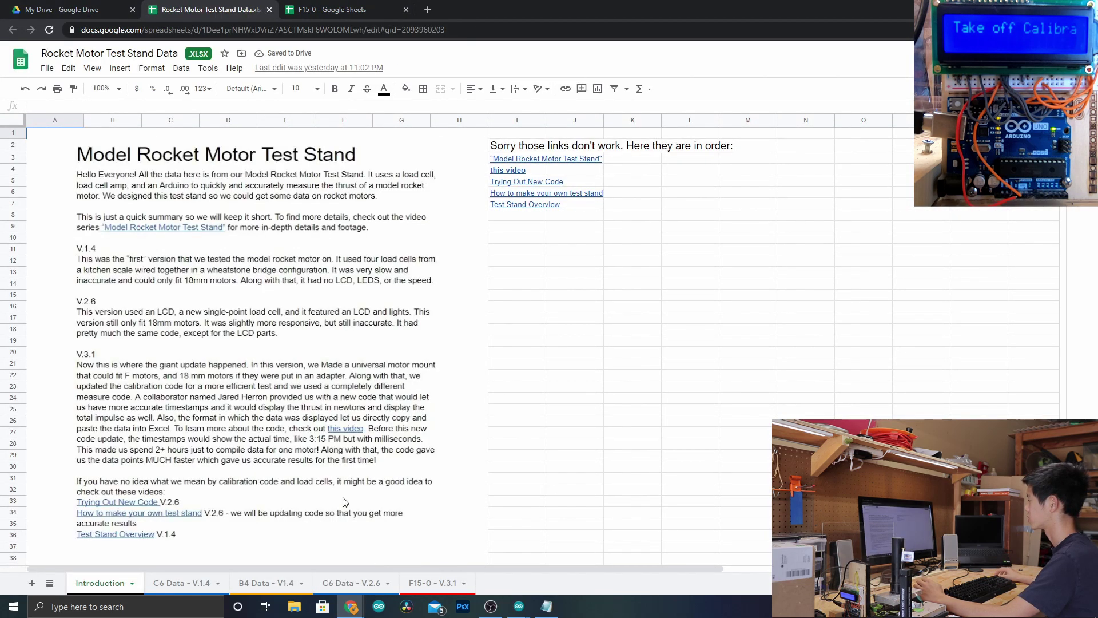
# Step through the C6 V.1.4, B4 V.1.4 and C6 V.2.6 tabs to F15-0 - V.3.1.
pyautogui.click(179, 582)
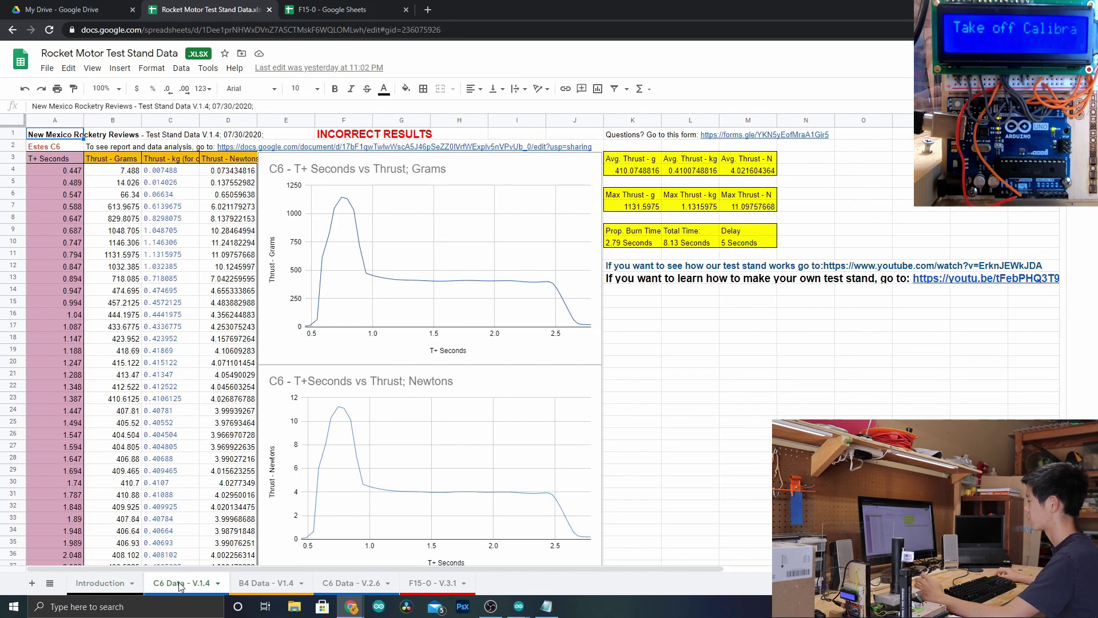
pyautogui.click(265, 583)
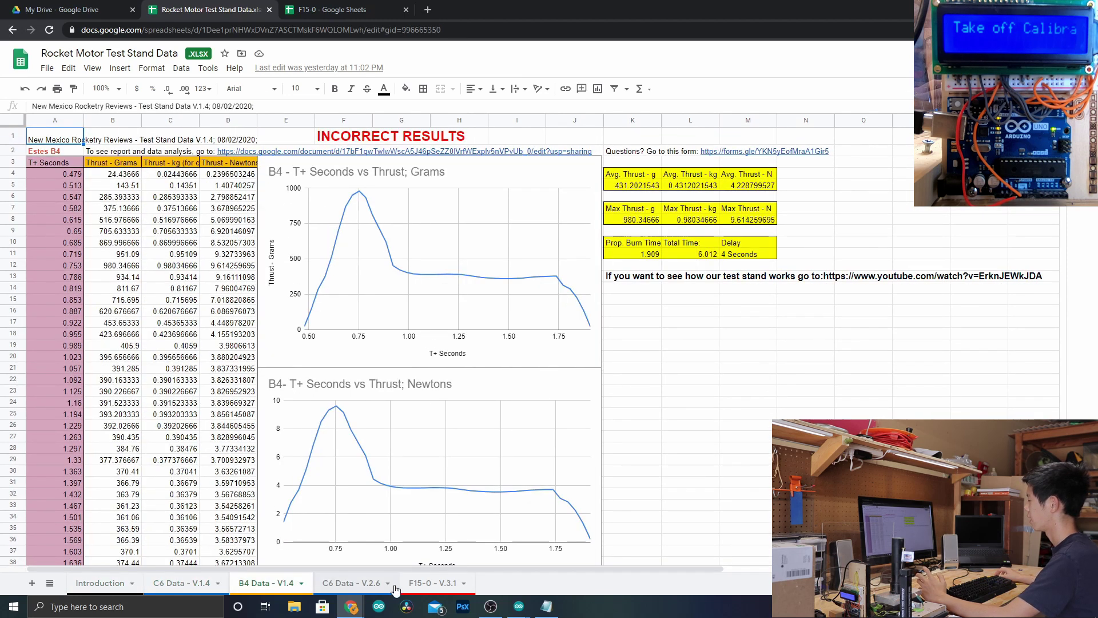
pyautogui.click(372, 583)
pyautogui.click(434, 584)
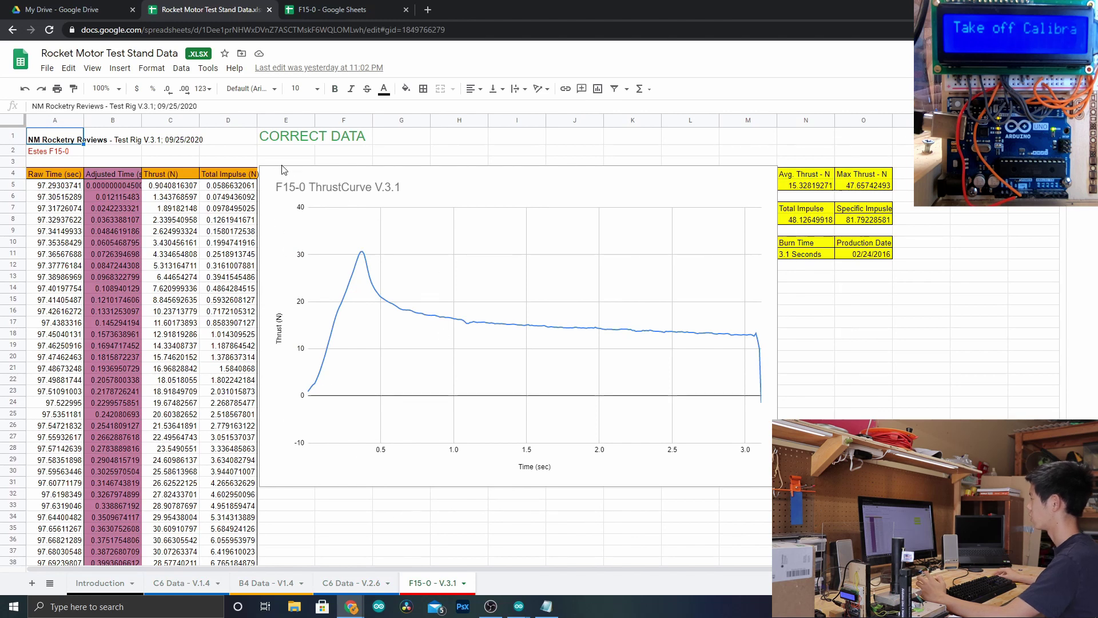
pyautogui.press('Down')
pyautogui.press('Down')
pyautogui.press('Down')
pyautogui.press('Right')
pyautogui.press('Right')
pyautogui.press('Right')
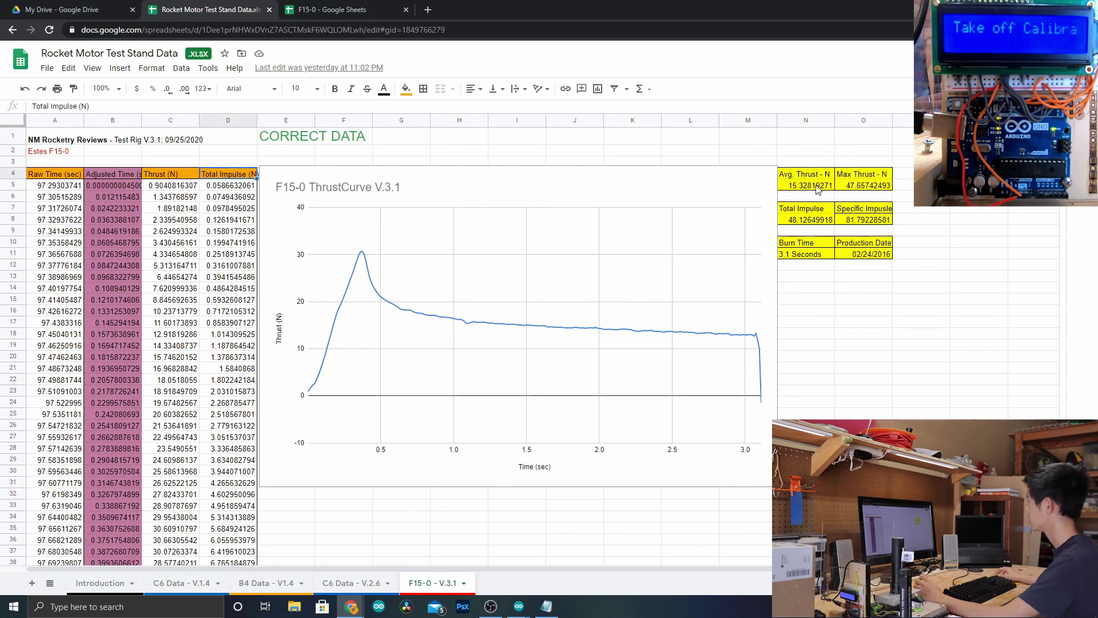